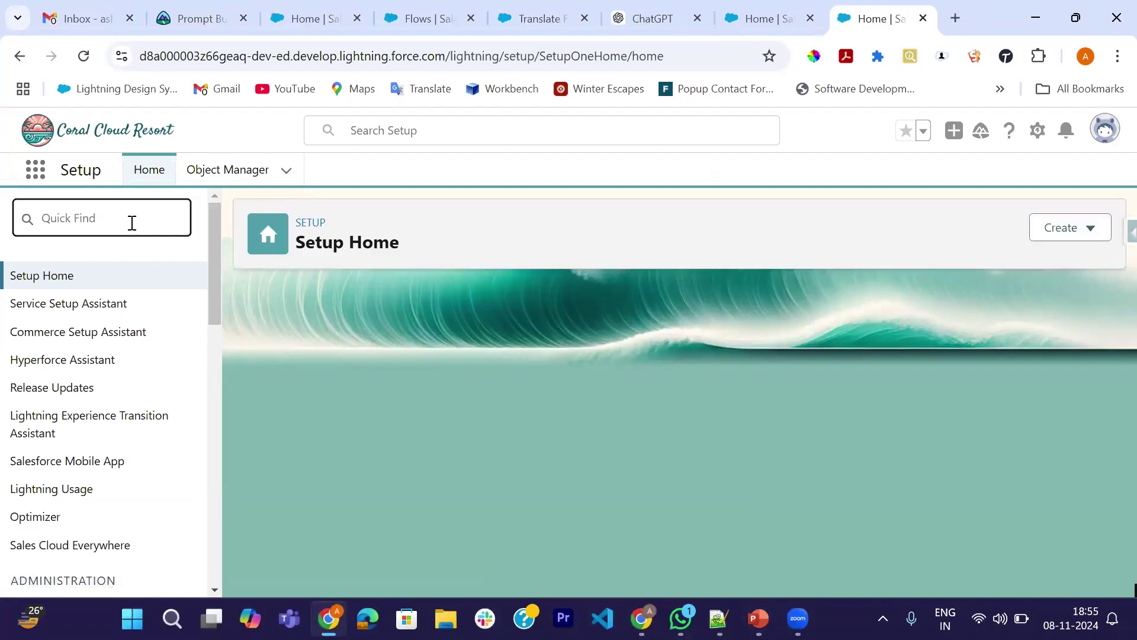
Search Setup for "agent", go to the Agents page, and look over the existing agents, including Coral Cloud Experience Agent.
{"action": "type", "text": "agent"}
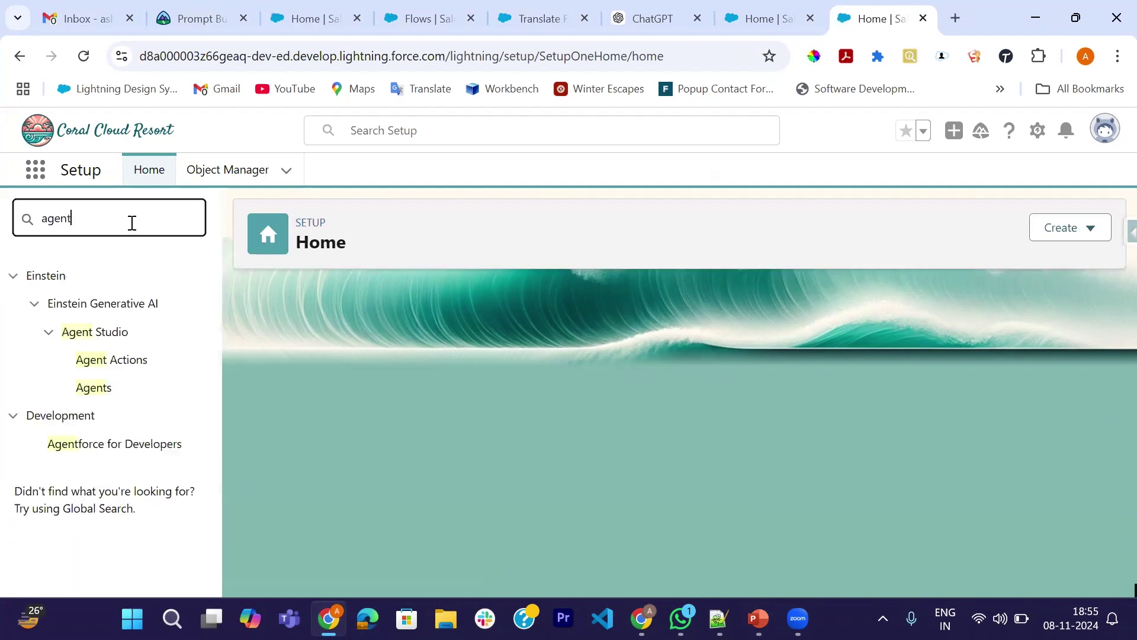
{"action": "left_click", "coordinate": [106, 396]}
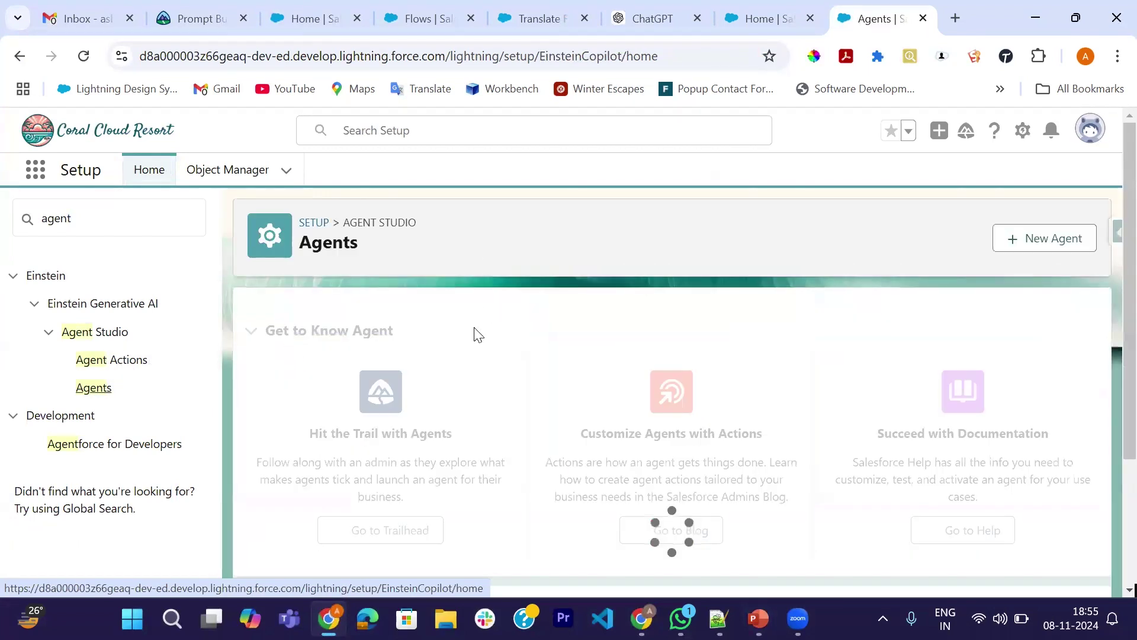
{"action": "scroll", "coordinate": [509, 456], "scroll_direction": "down", "scroll_amount": 4}
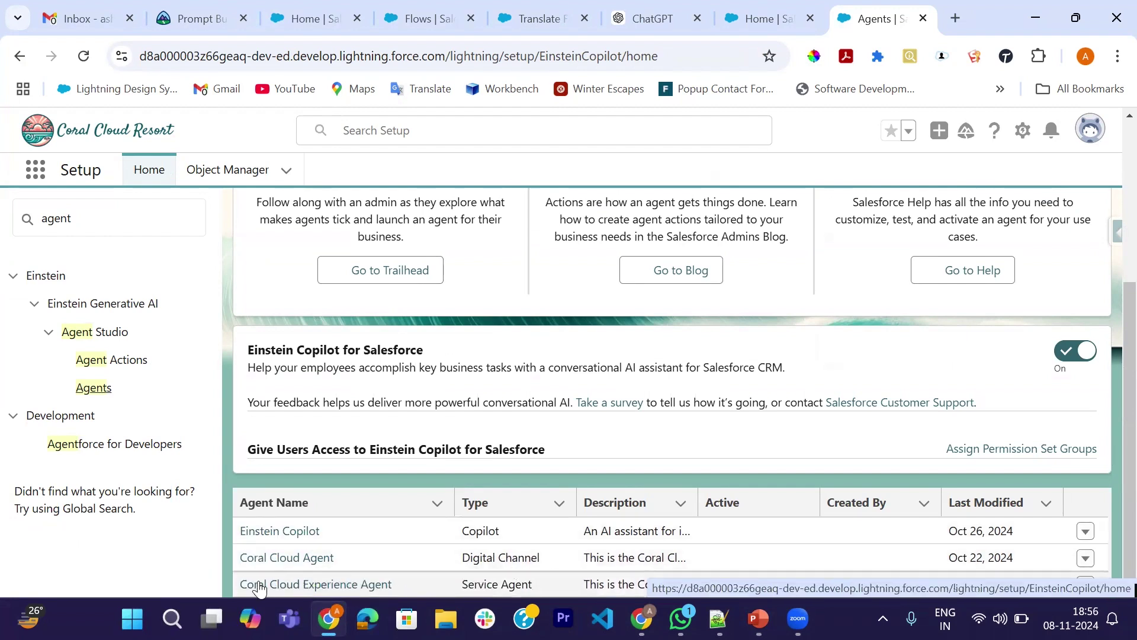
{"action": "left_click", "coordinate": [331, 585]}
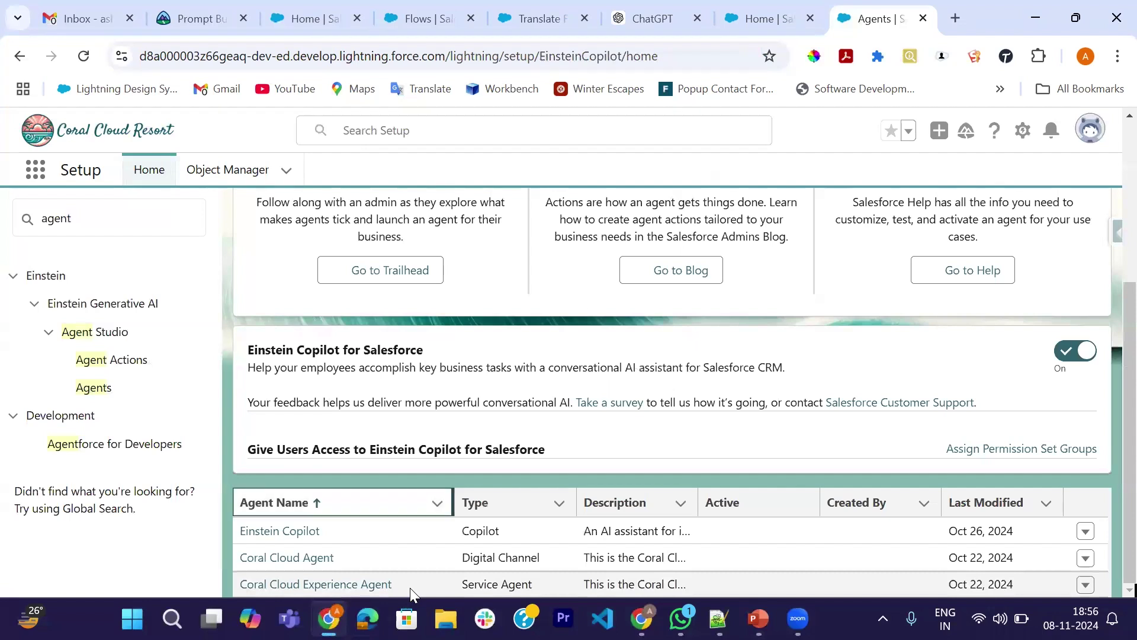
{"action": "left_click", "coordinate": [249, 584]}
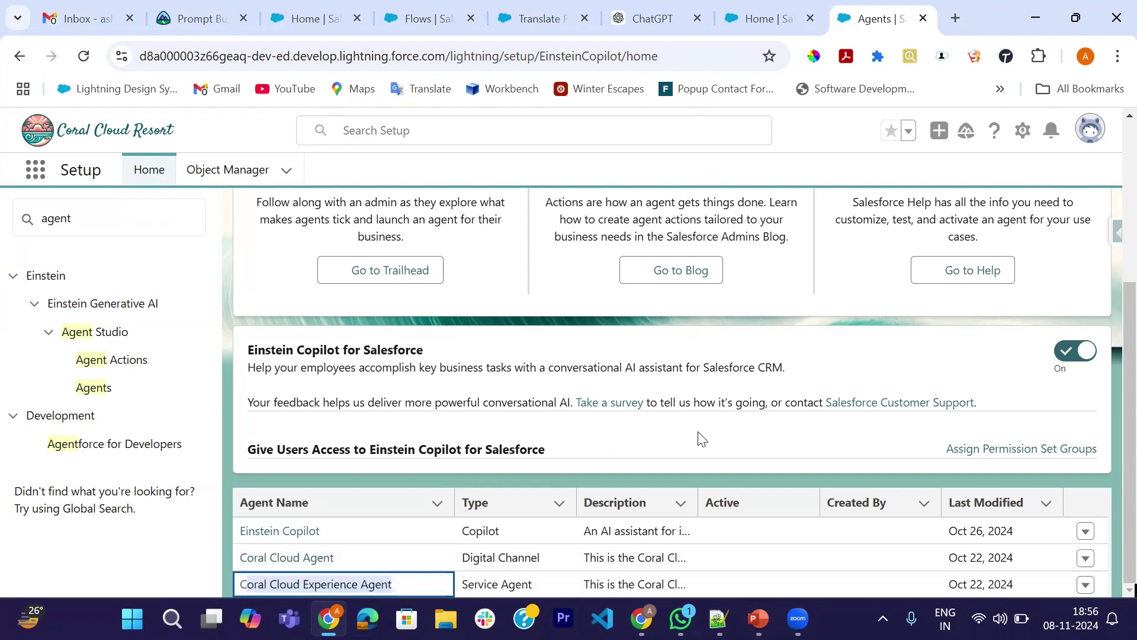
Start creating a new agent of type Agentforce Service Agent and continue to the topic review.
{"action": "scroll", "coordinate": [702, 439], "scroll_direction": "up", "scroll_amount": 4}
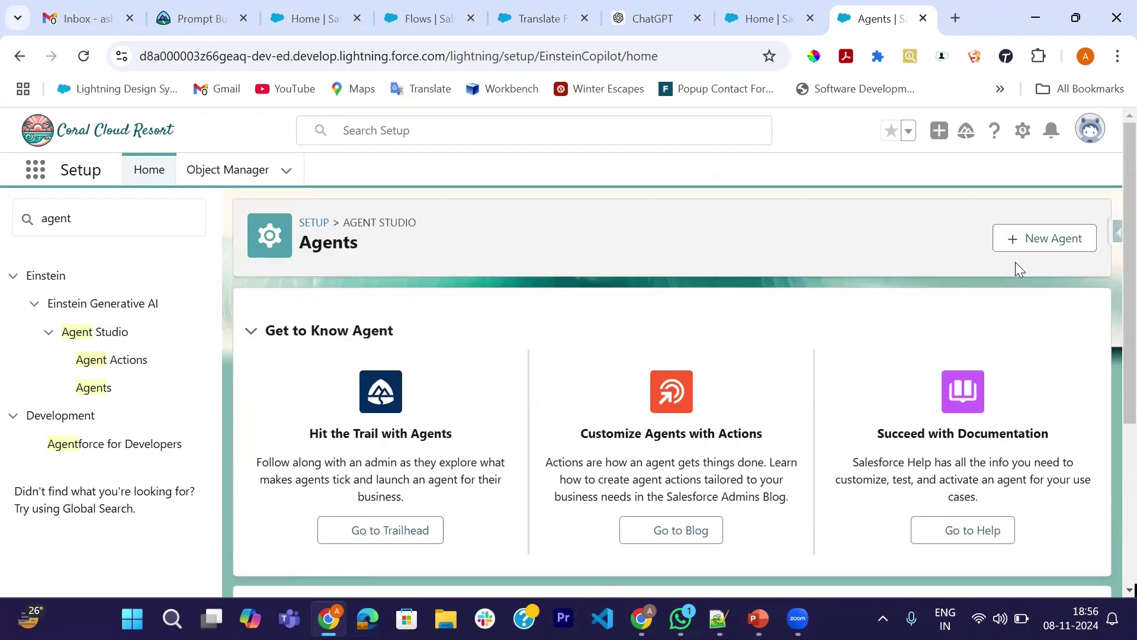
{"action": "left_click", "coordinate": [1045, 247]}
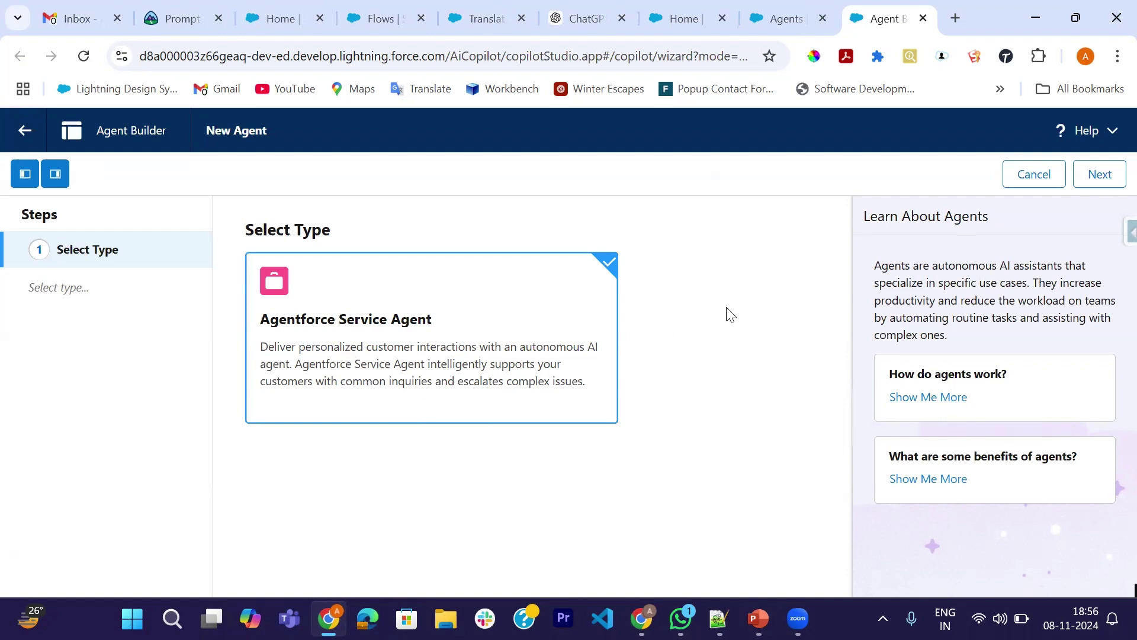
{"action": "left_click", "coordinate": [1100, 181]}
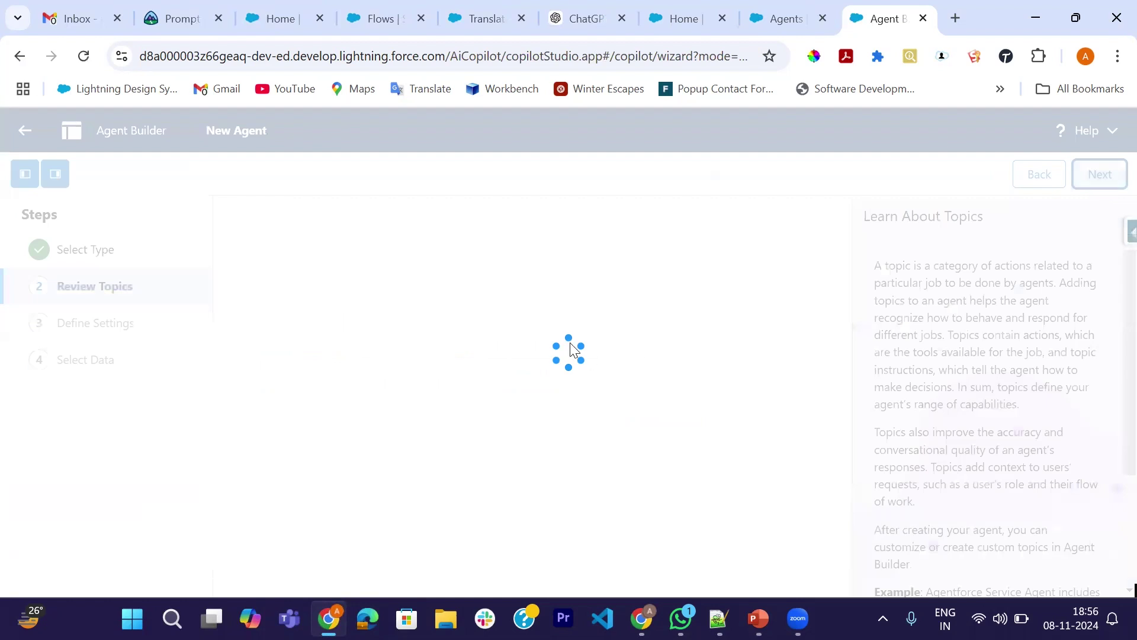
Review the names and descriptions of the suggested topics for the new agent, from Case Management to General FAQ.
{"action": "scroll", "coordinate": [419, 401], "scroll_direction": "down", "scroll_amount": 1}
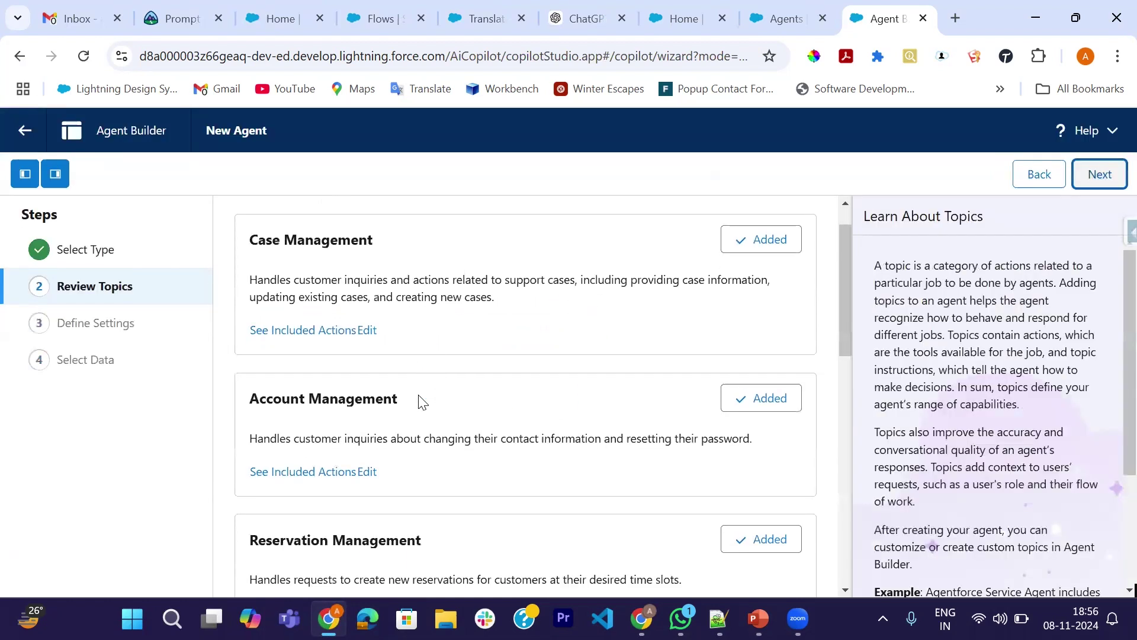
{"action": "scroll", "coordinate": [477, 383], "scroll_direction": "up", "scroll_amount": 1}
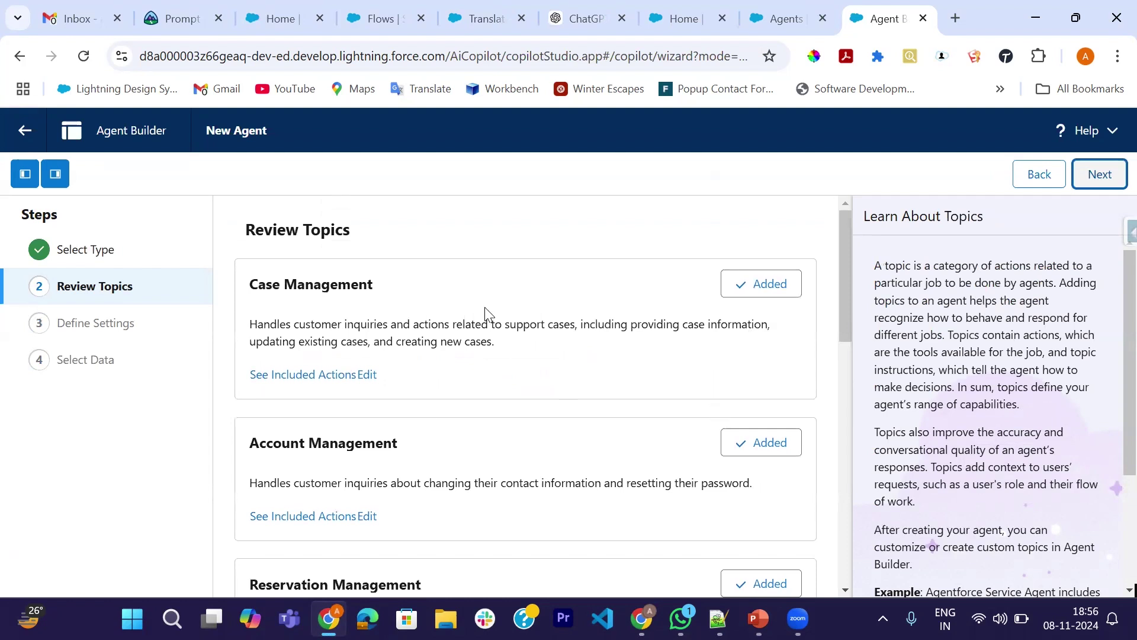
{"action": "scroll", "coordinate": [350, 338], "scroll_direction": "down", "scroll_amount": 3}
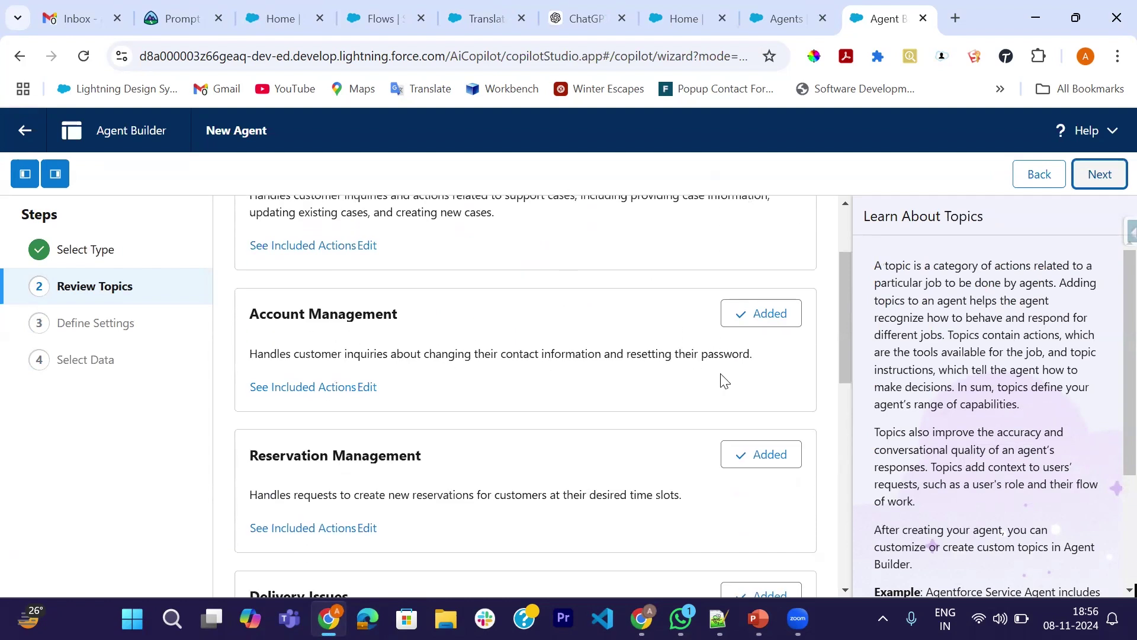
{"action": "scroll", "coordinate": [527, 460], "scroll_direction": "down", "scroll_amount": 3}
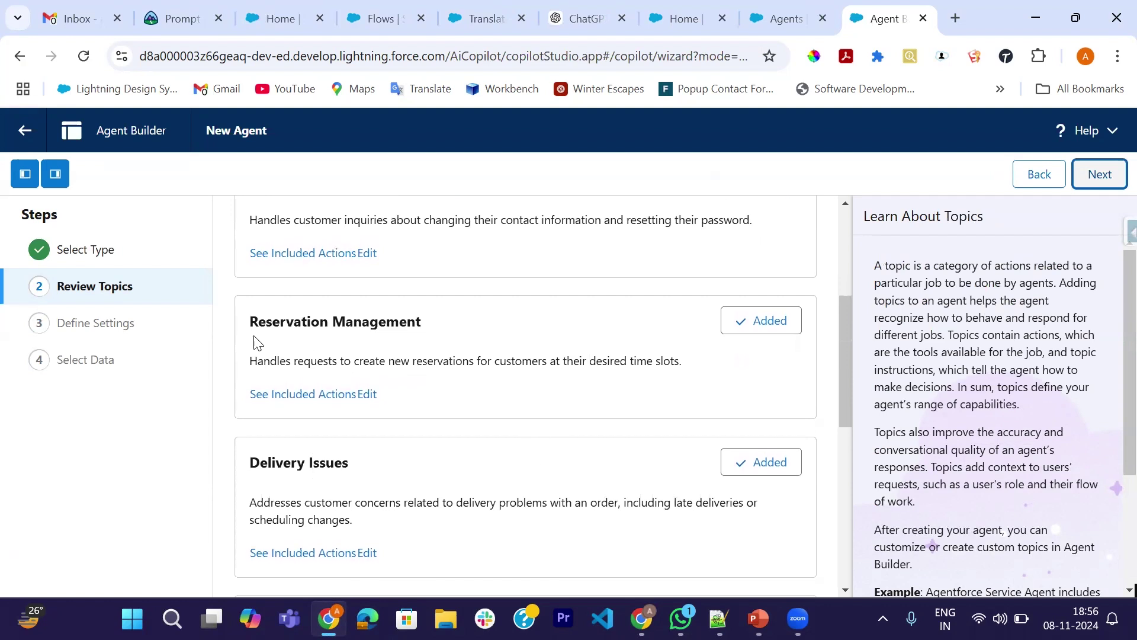
{"action": "scroll", "coordinate": [497, 463], "scroll_direction": "down", "scroll_amount": 3}
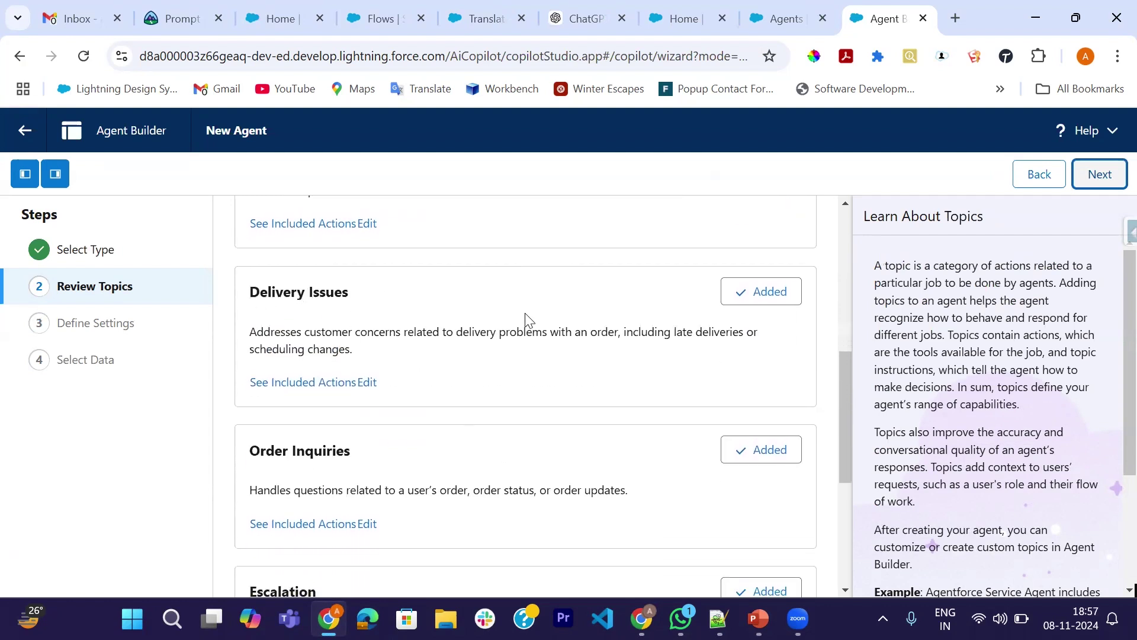
{"action": "scroll", "coordinate": [666, 333], "scroll_direction": "down", "scroll_amount": 1}
{"action": "scroll", "coordinate": [665, 335], "scroll_direction": "down", "scroll_amount": 2}
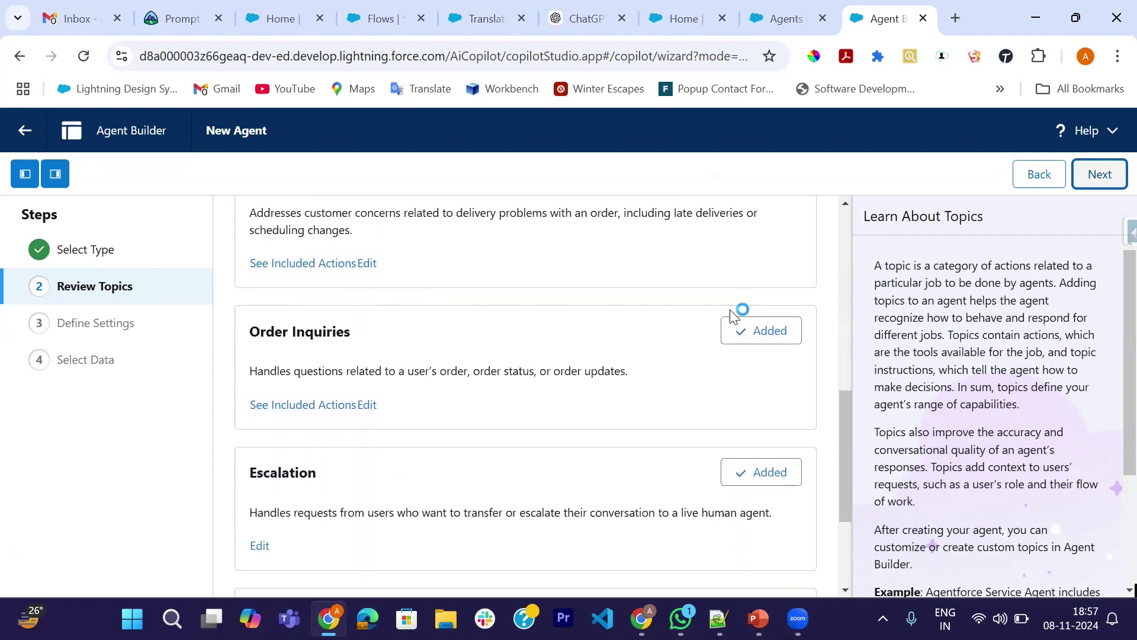
{"action": "scroll", "coordinate": [325, 327], "scroll_direction": "down", "scroll_amount": 2}
{"action": "scroll", "coordinate": [762, 355], "scroll_direction": "down", "scroll_amount": 1}
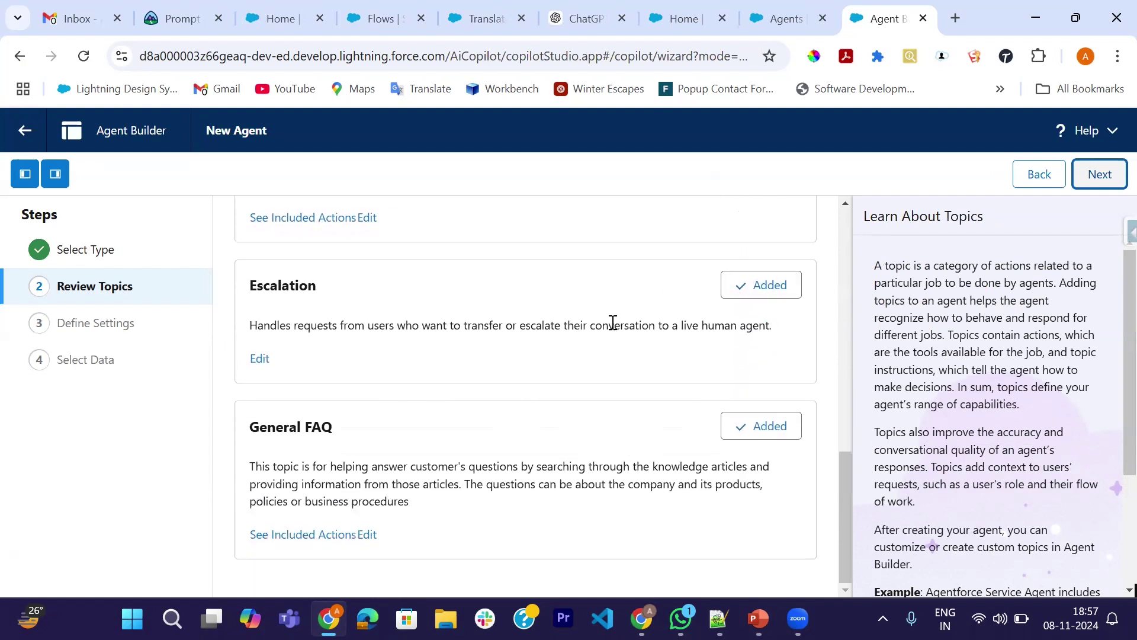
{"action": "scroll", "coordinate": [651, 482], "scroll_direction": "up", "scroll_amount": 2}
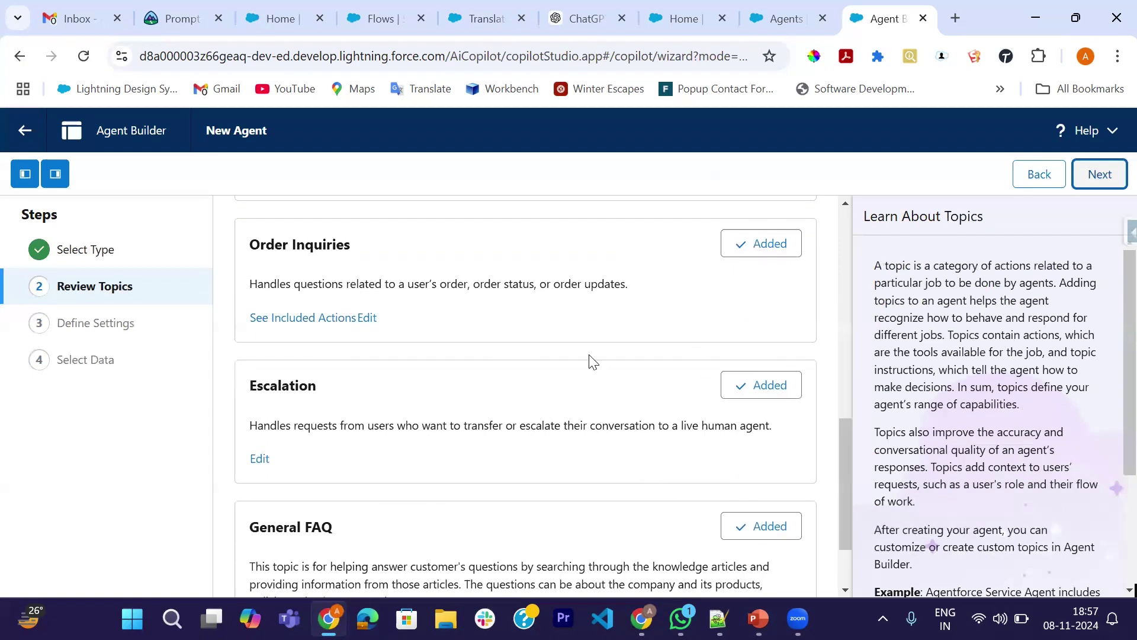
{"action": "scroll", "coordinate": [728, 363], "scroll_direction": "up", "scroll_amount": 2}
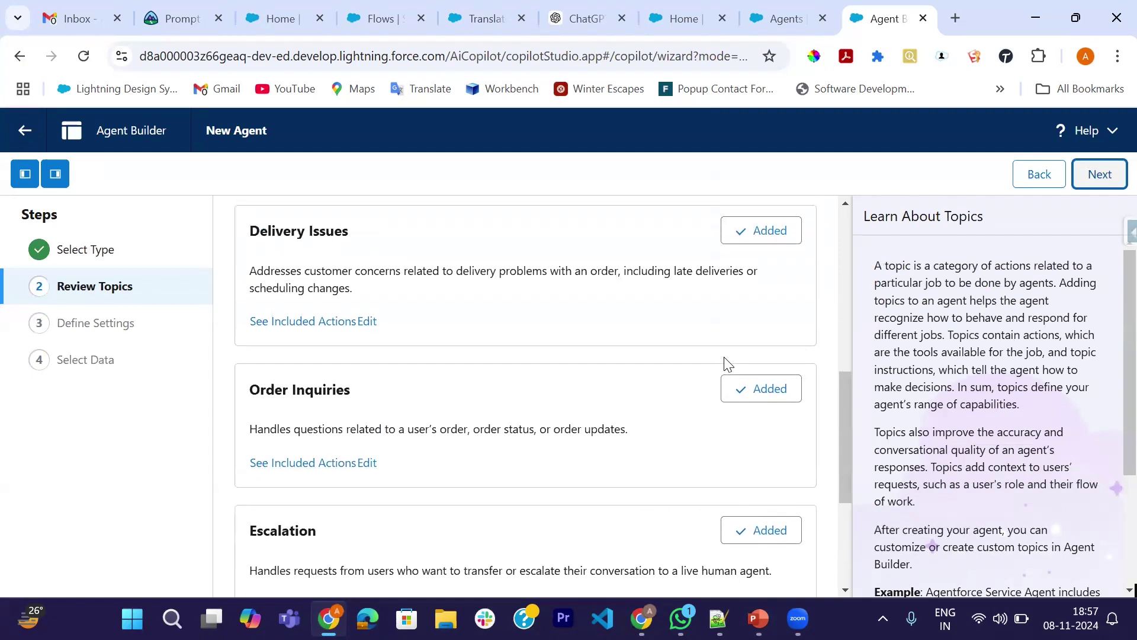
{"action": "scroll", "coordinate": [774, 368], "scroll_direction": "up", "scroll_amount": 4}
{"action": "scroll", "coordinate": [759, 308], "scroll_direction": "up", "scroll_amount": 1}
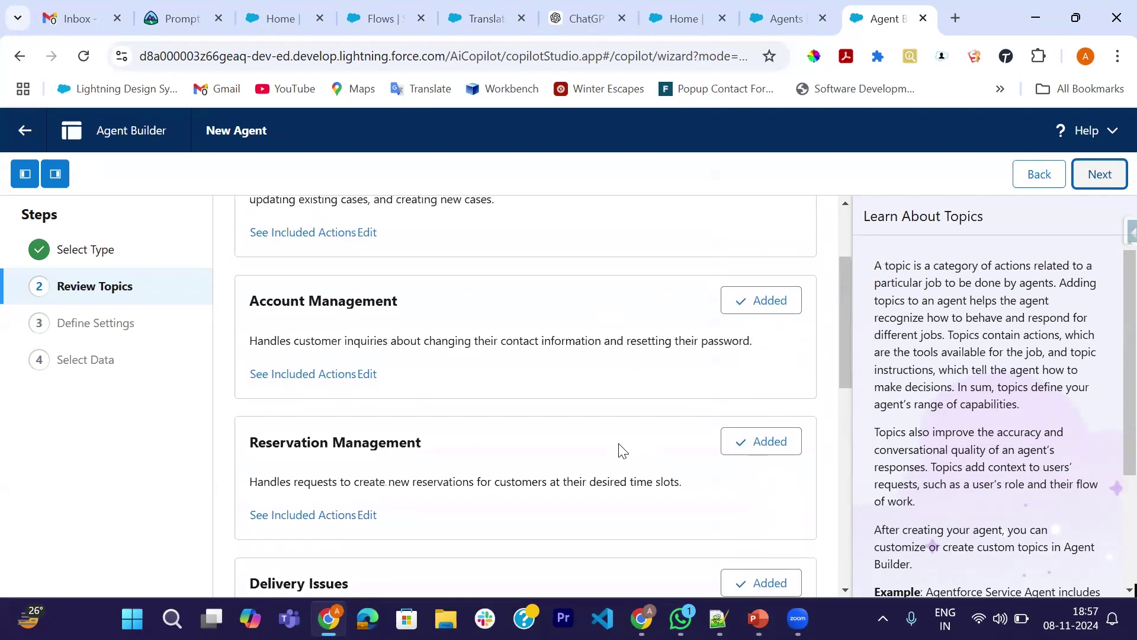
Remove the Account Management topic from the new agent and add it back.
{"action": "left_click", "coordinate": [766, 312]}
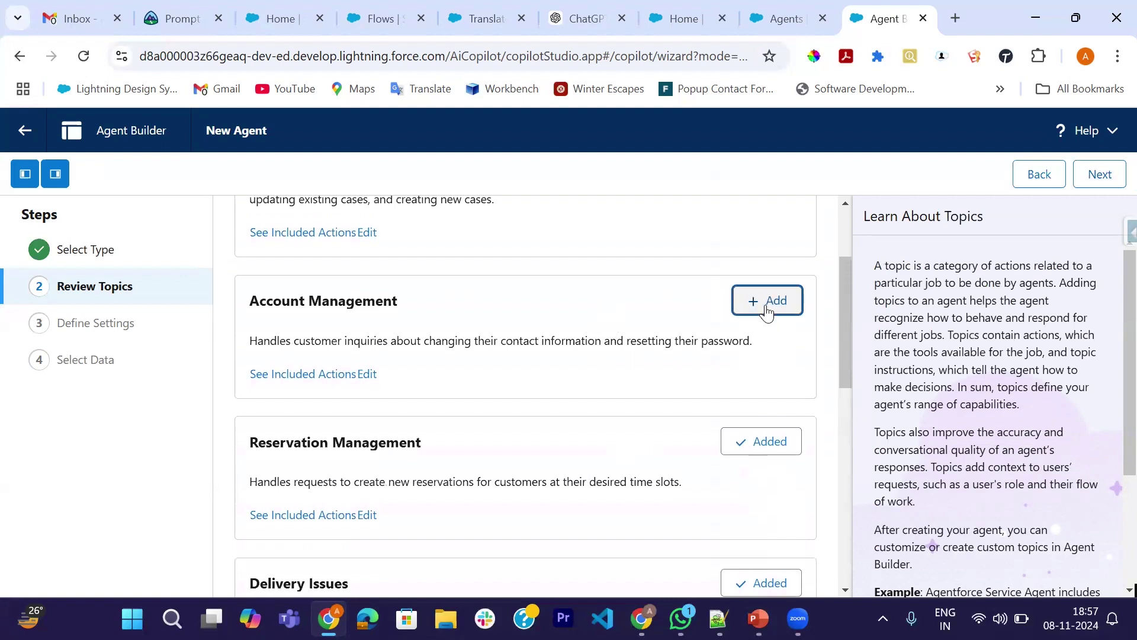
{"action": "scroll", "coordinate": [713, 391], "scroll_direction": "up", "scroll_amount": 1}
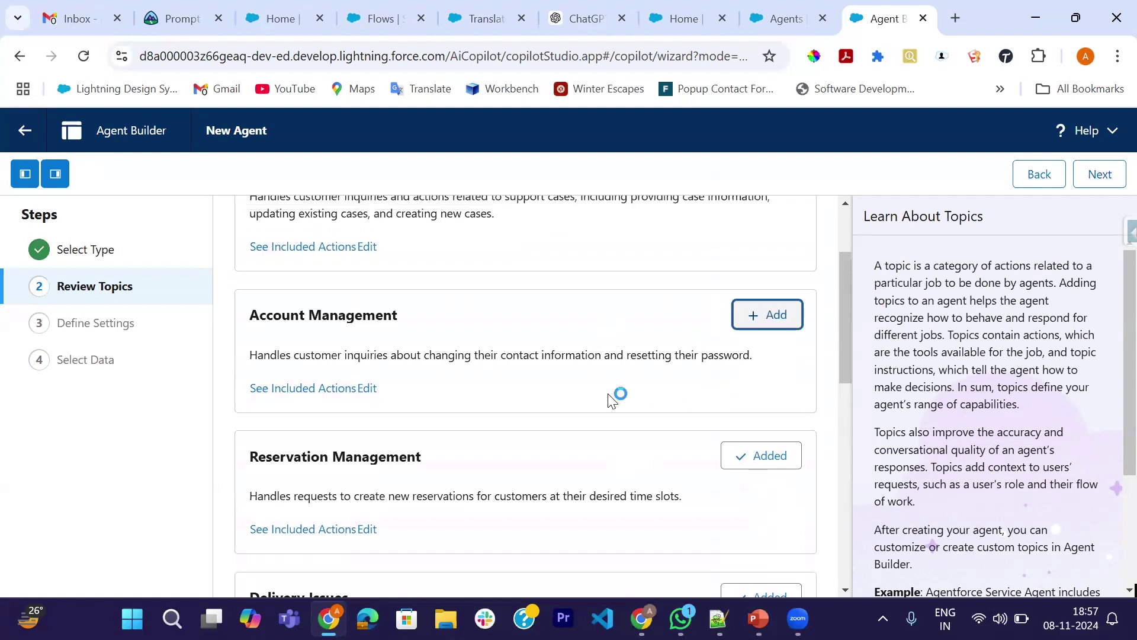
{"action": "scroll", "coordinate": [613, 400], "scroll_direction": "up", "scroll_amount": 2}
{"action": "left_click", "coordinate": [773, 434]}
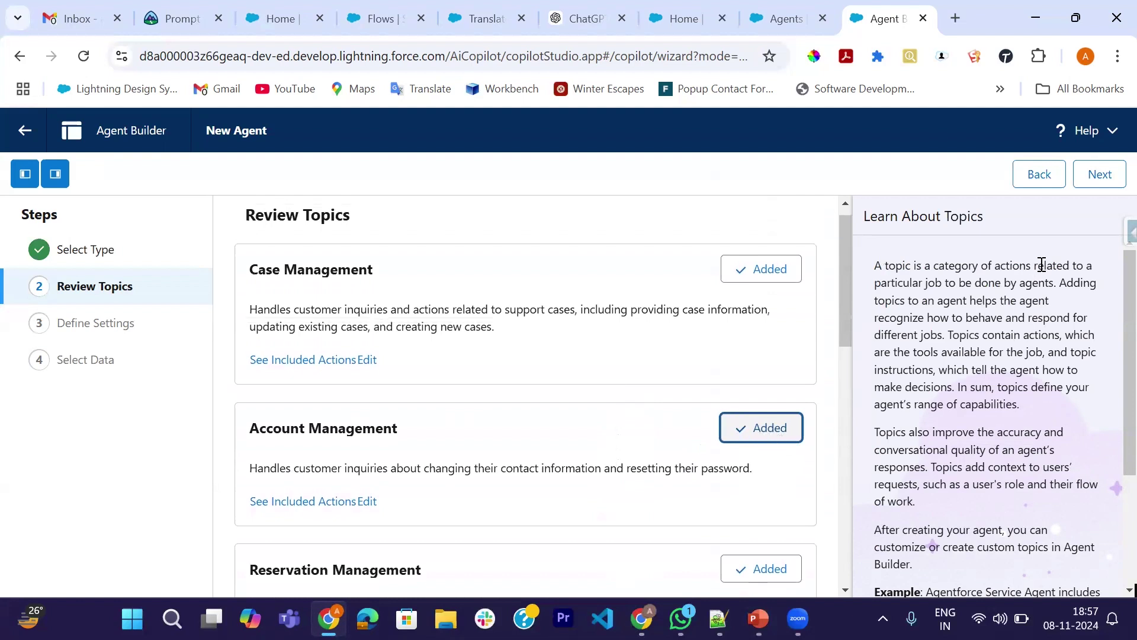
Continue to the agent settings and review the prefilled name, description and role.
{"action": "left_click", "coordinate": [1105, 181]}
{"action": "left_click", "coordinate": [1105, 182]}
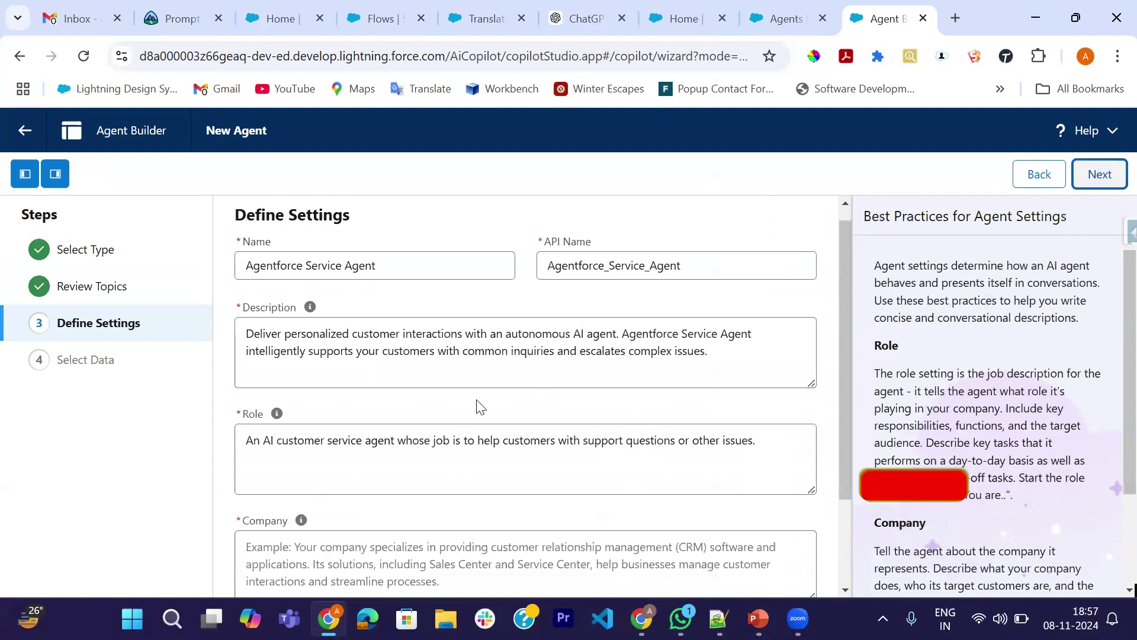
{"action": "left_click", "coordinate": [450, 273]}
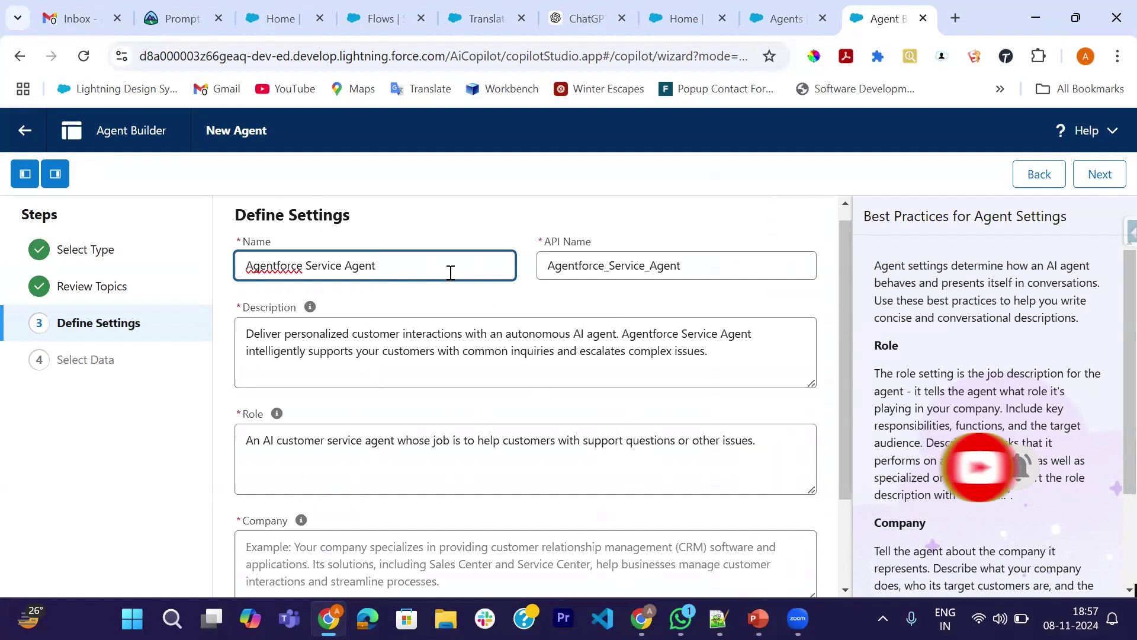
{"action": "double_click", "coordinate": [278, 268]}
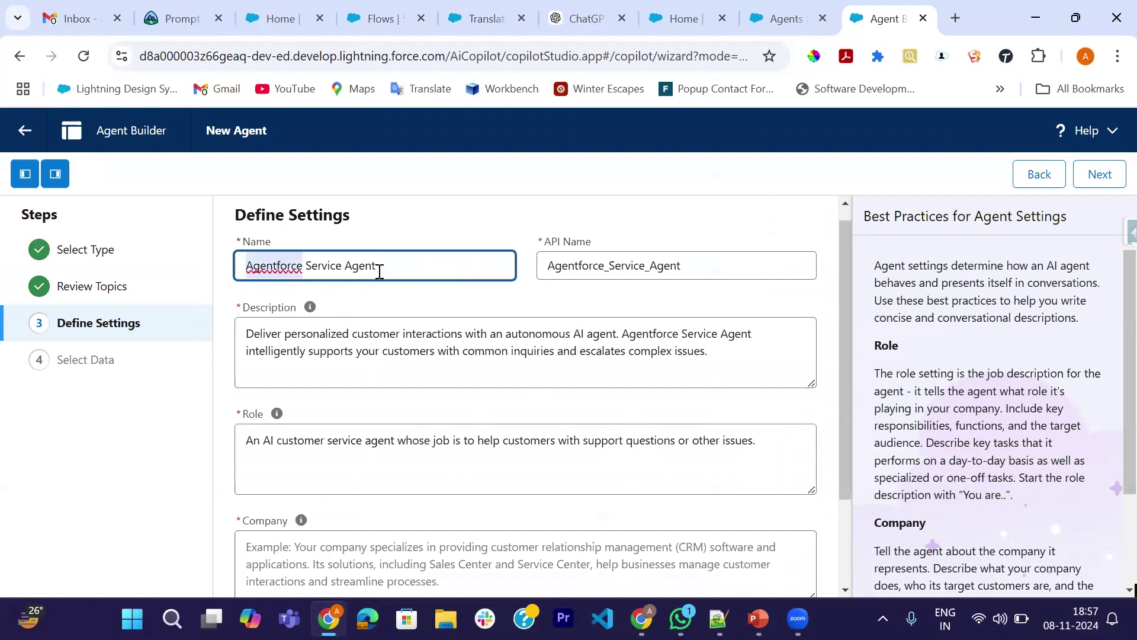
{"action": "scroll", "coordinate": [502, 321], "scroll_direction": "down", "scroll_amount": 1}
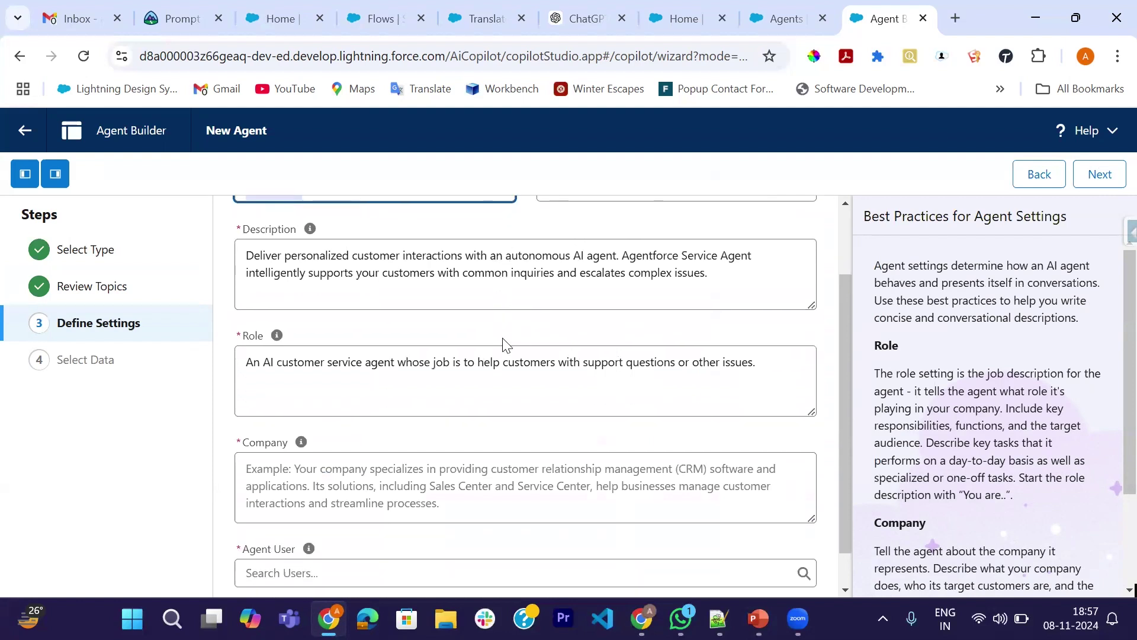
{"action": "double_click", "coordinate": [345, 272]}
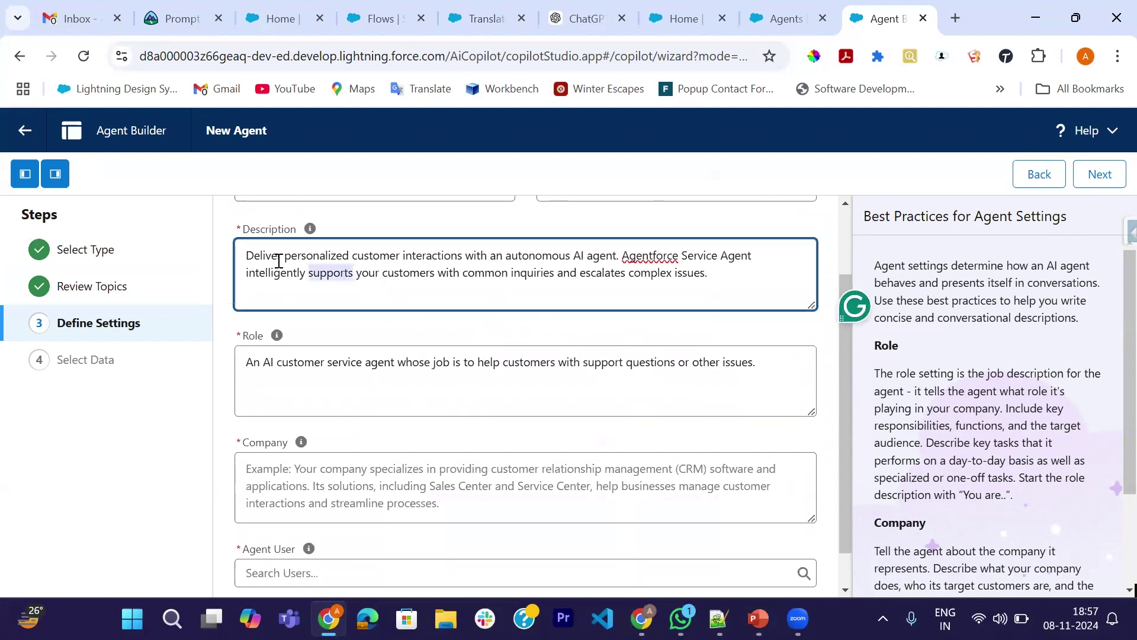
{"action": "scroll", "coordinate": [355, 278], "scroll_direction": "up", "scroll_amount": 1}
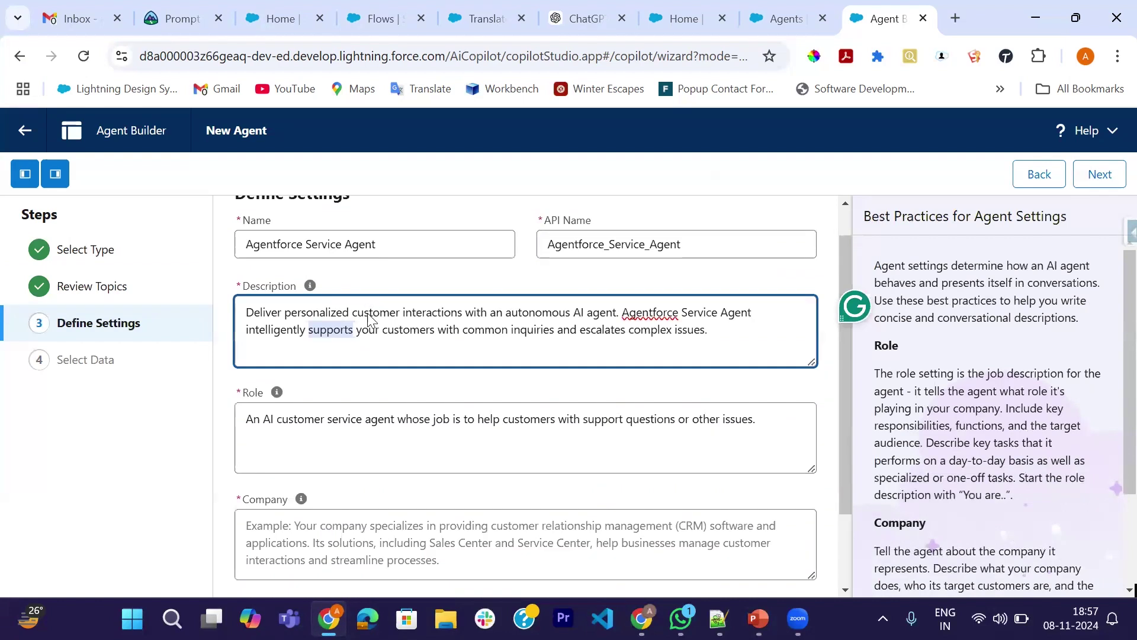
{"action": "left_click", "coordinate": [369, 312]}
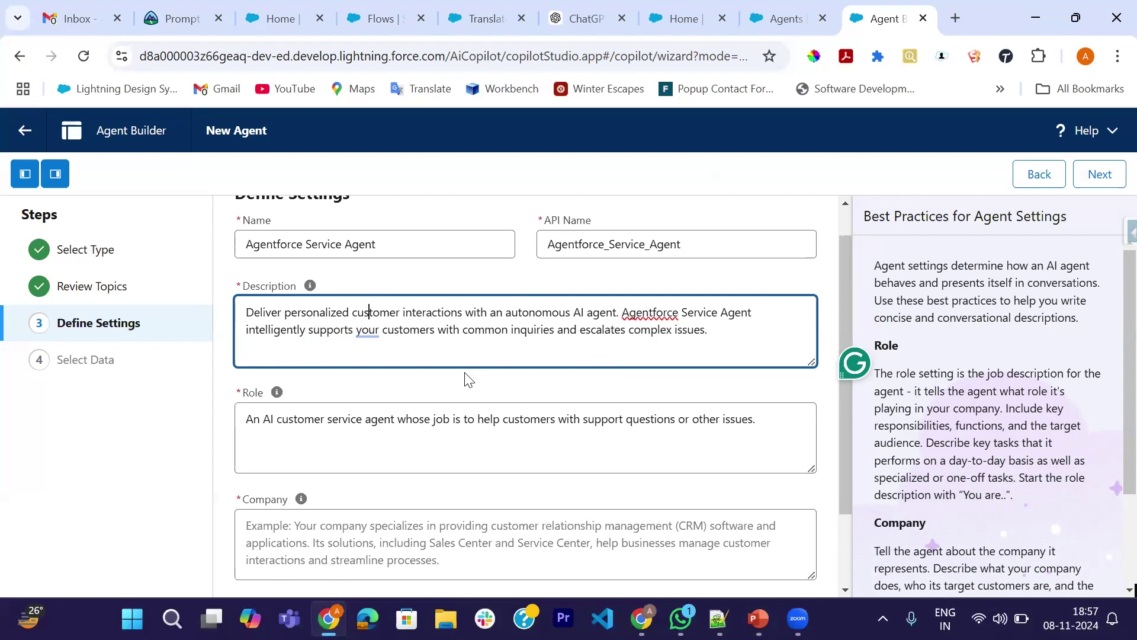
{"action": "scroll", "coordinate": [468, 377], "scroll_direction": "down", "scroll_amount": 1}
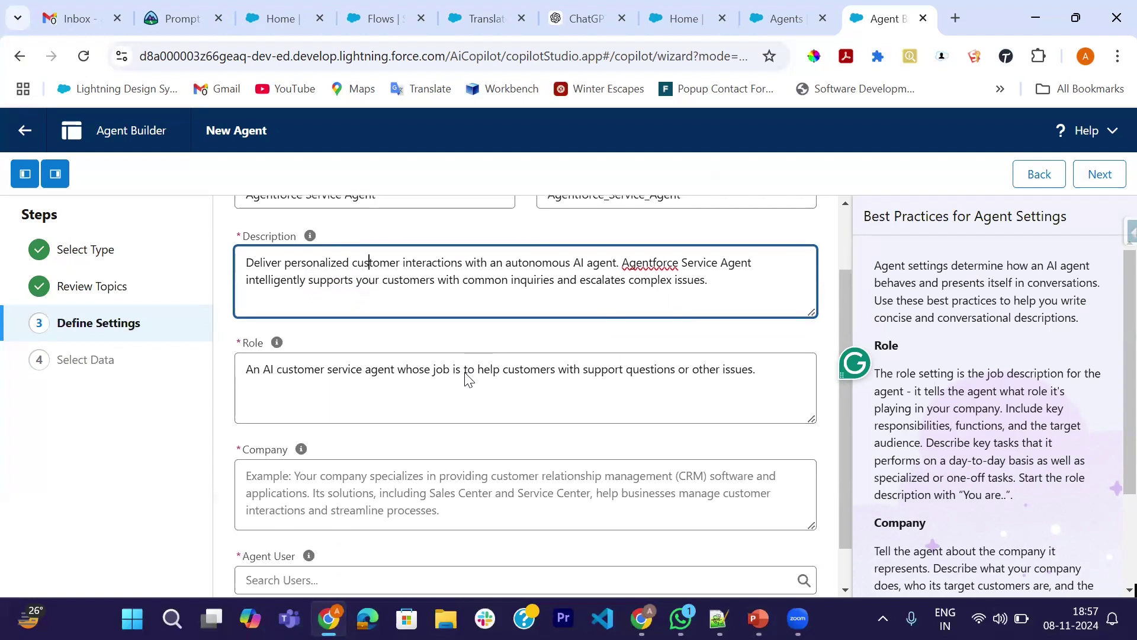
{"action": "left_click", "coordinate": [397, 353]}
{"action": "scroll", "coordinate": [406, 353], "scroll_direction": "down", "scroll_amount": 1}
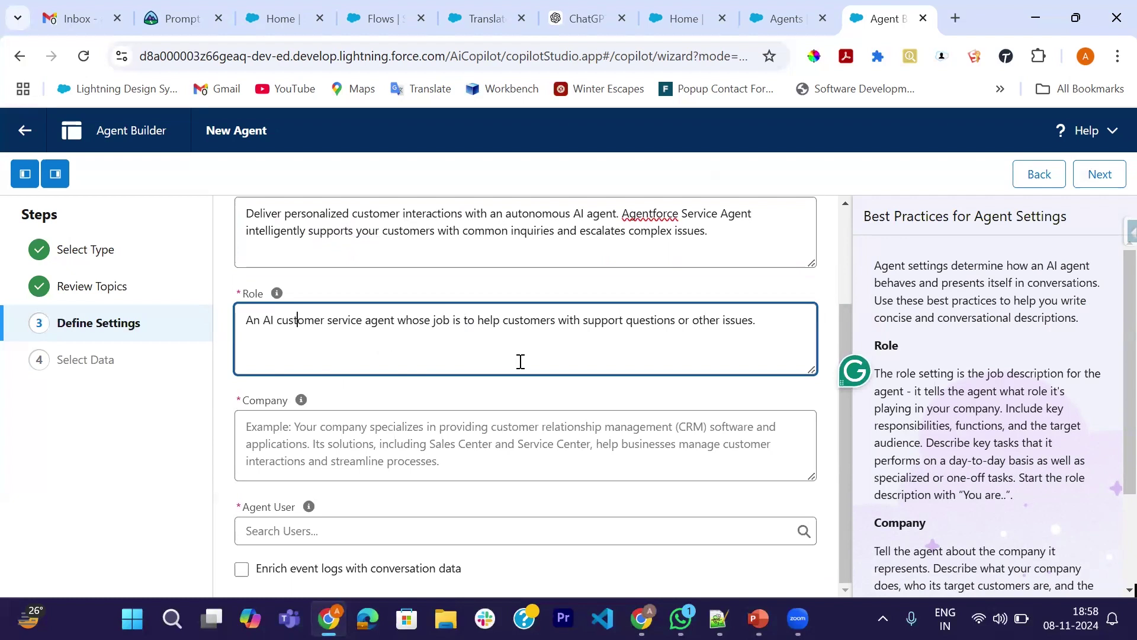
Examine the Company field's example text and the users available as the agent user, without choosing one.
{"action": "left_click", "coordinate": [457, 465]}
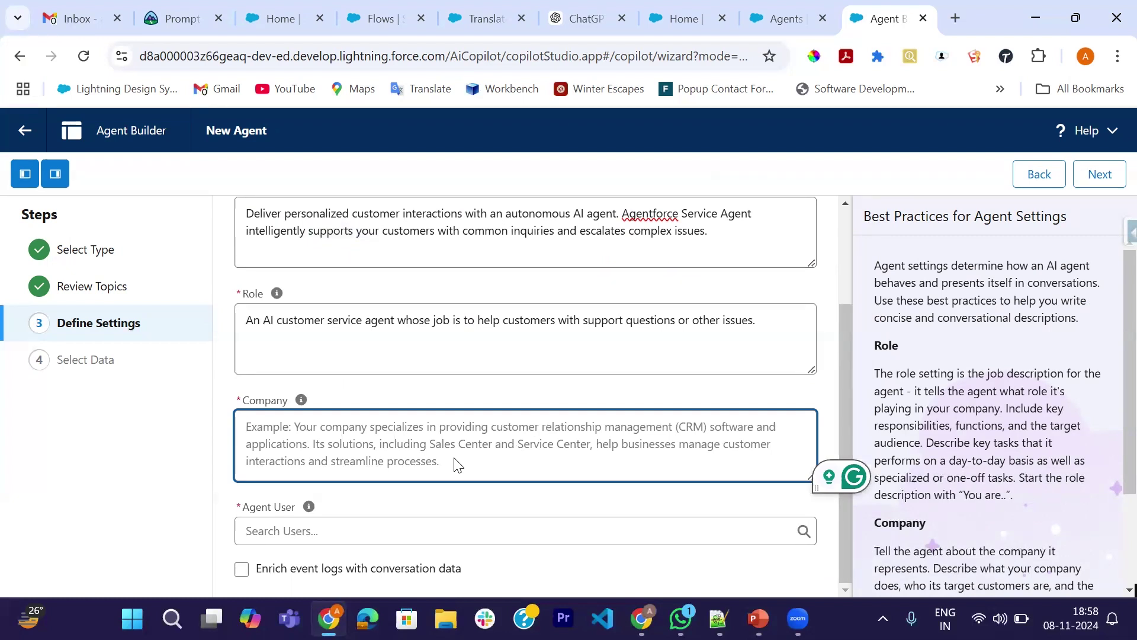
{"action": "left_click", "coordinate": [303, 532]}
{"action": "scroll", "coordinate": [454, 473], "scroll_direction": "down", "scroll_amount": 1}
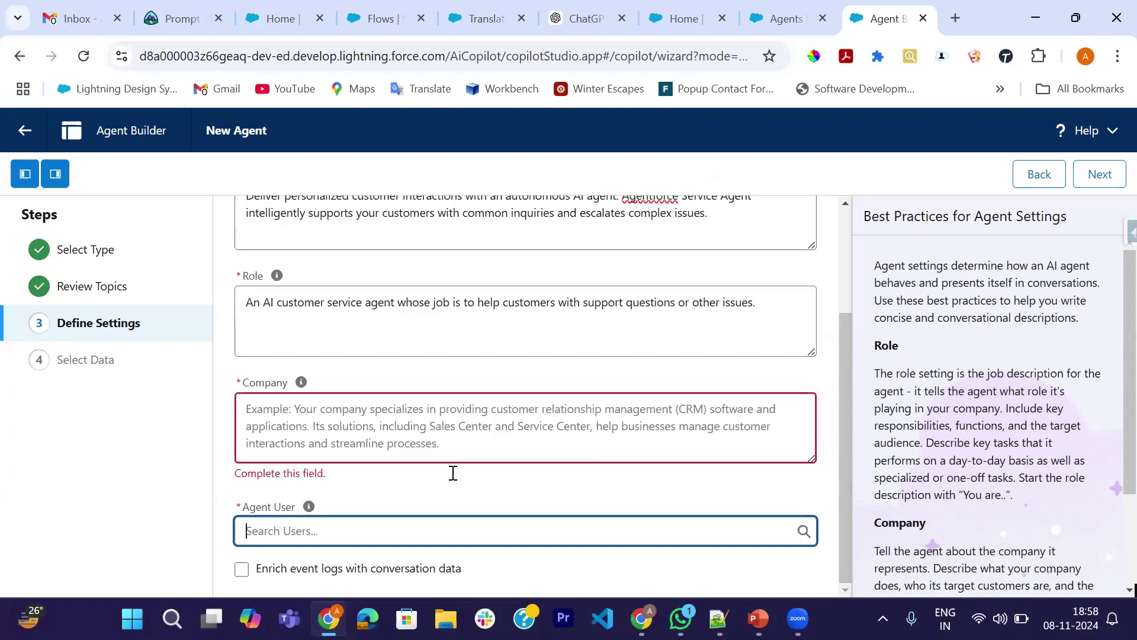
{"action": "left_click", "coordinate": [405, 534]}
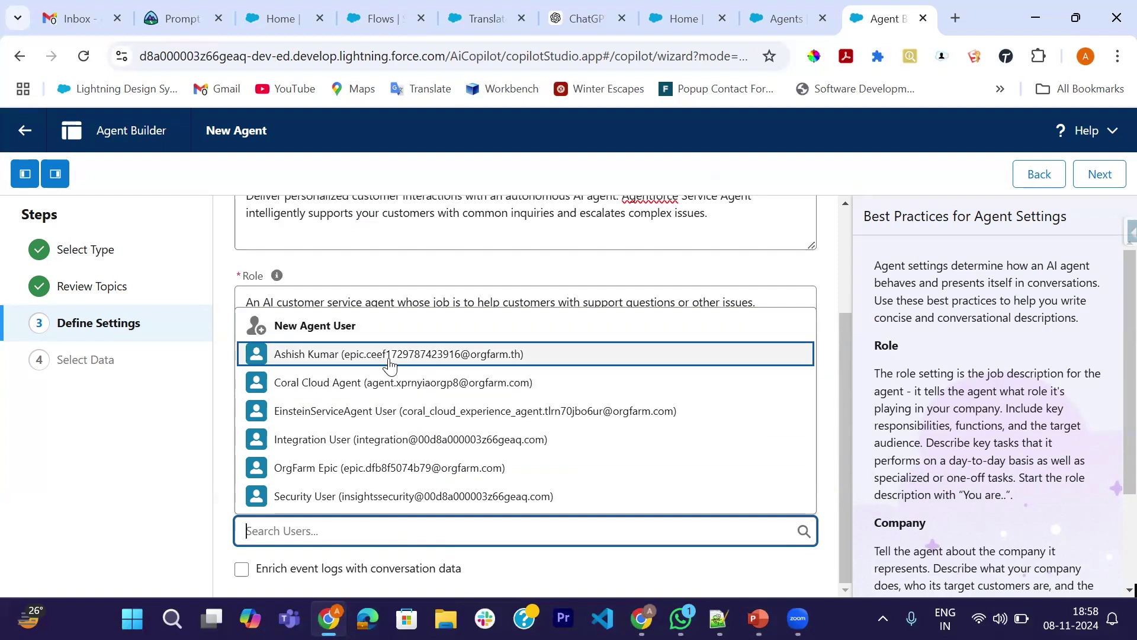
{"action": "left_click", "coordinate": [833, 428]}
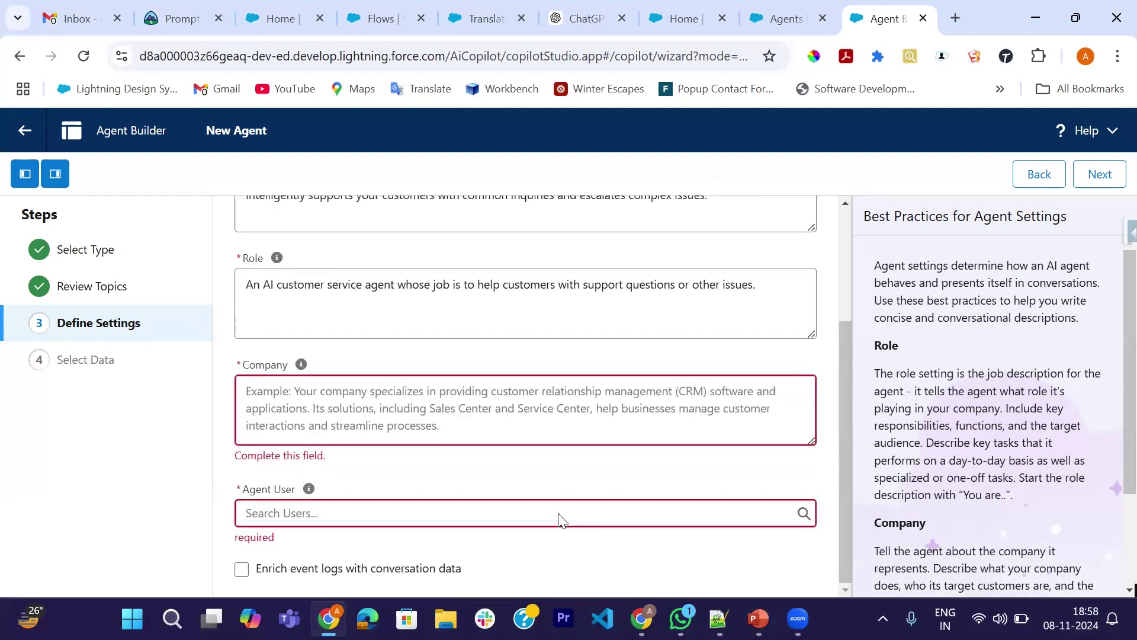
Turn the enrichment of event logs with conversation data on and back off, and read the settings best practices.
{"action": "left_click", "coordinate": [242, 570]}
{"action": "left_click", "coordinate": [244, 572]}
{"action": "scroll", "coordinate": [903, 459], "scroll_direction": "down", "scroll_amount": 3}
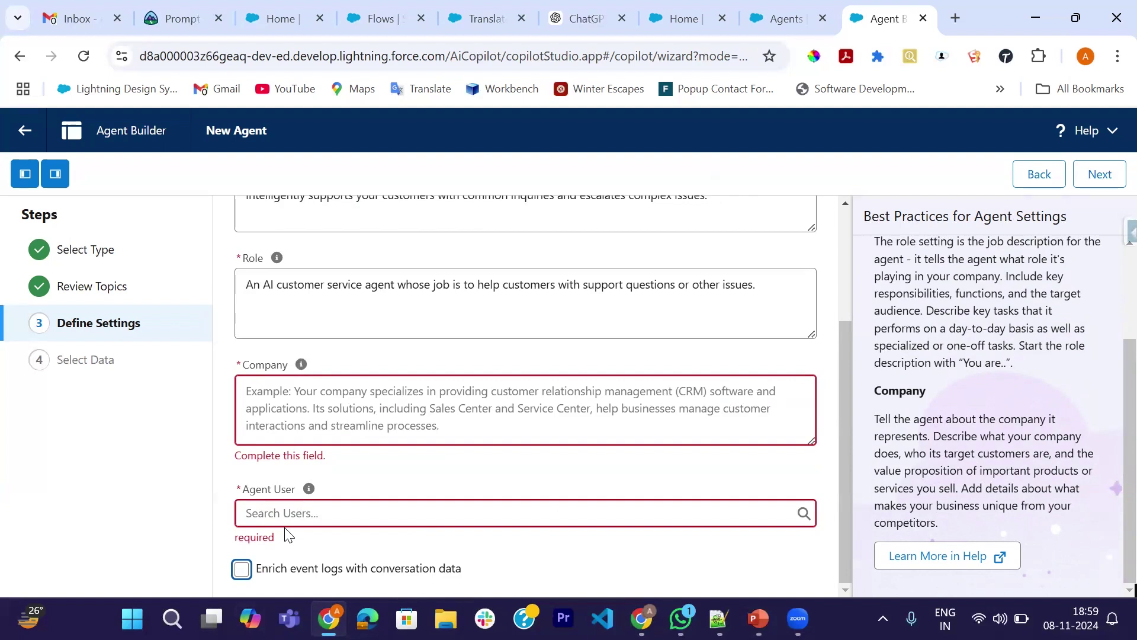
Fill in the Company field with the training channel's name followed by "to help trailblazer for free salesforce learning.".
{"action": "left_click", "coordinate": [382, 400]}
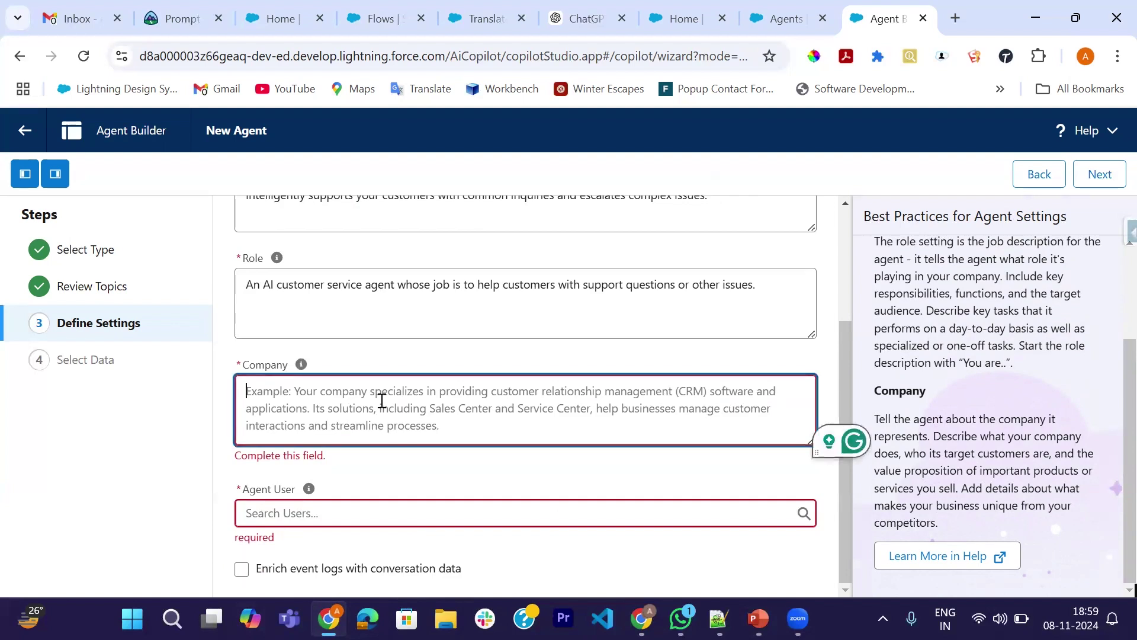
{"action": "type", "text": "SFDC "}
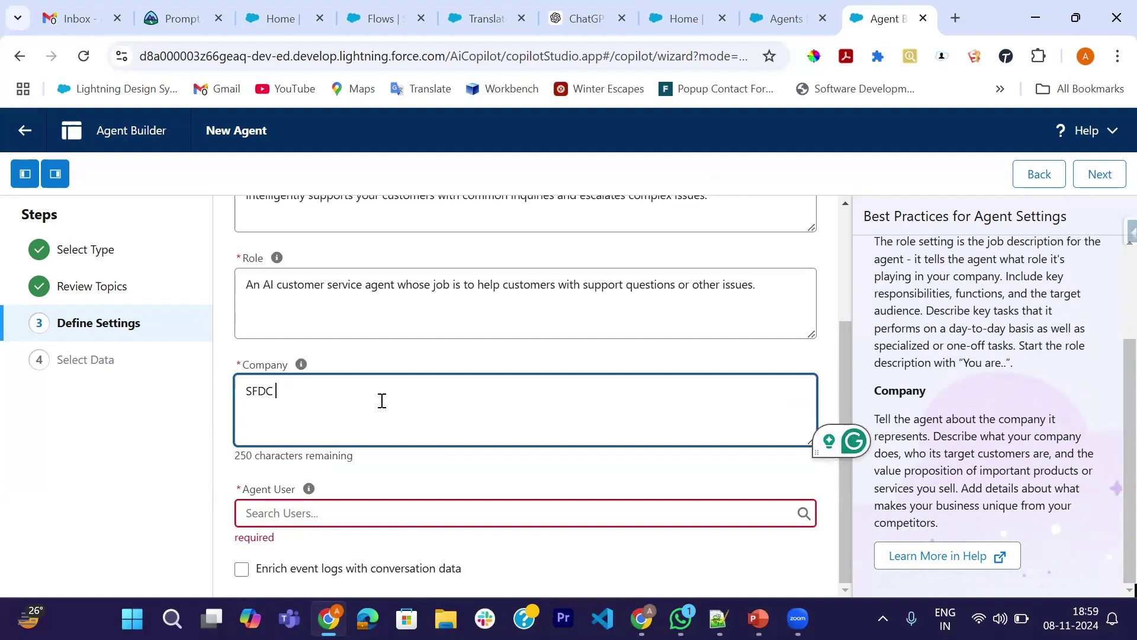
{"action": "type", "text": "Madhukar"}
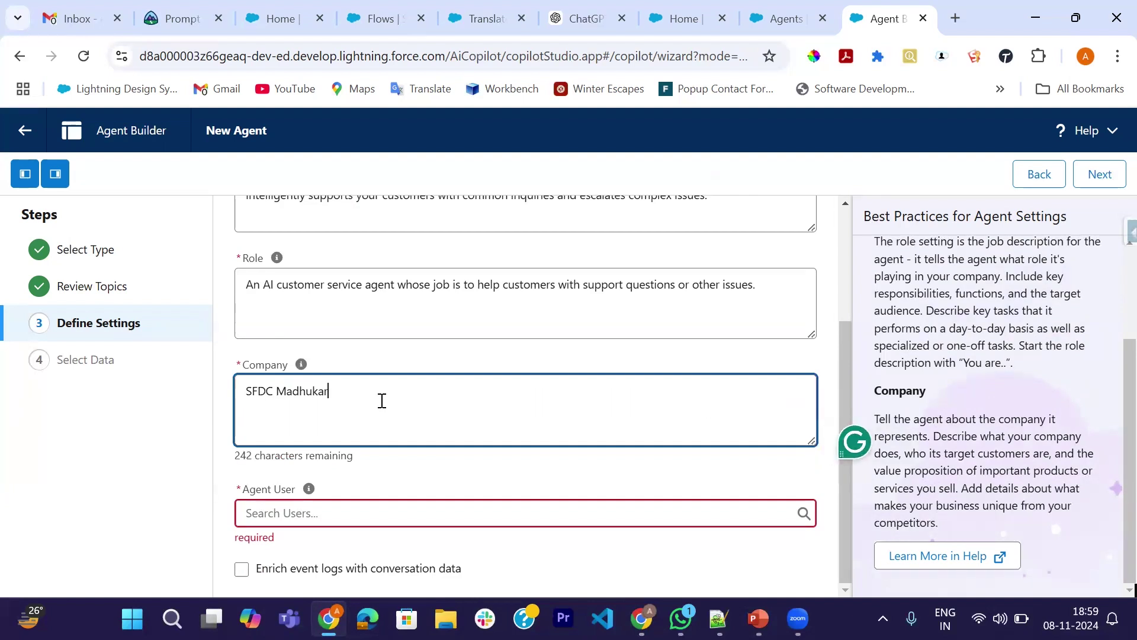
{"action": "type", "text": " to help trailblazer for free "}
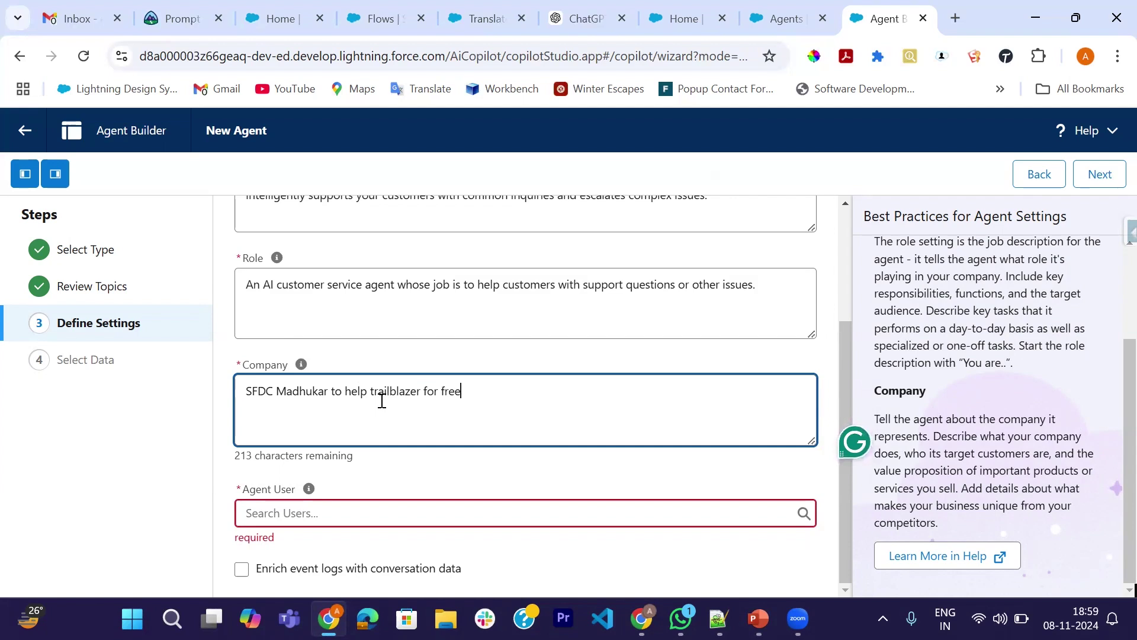
{"action": "type", "text": "salesforce learning."}
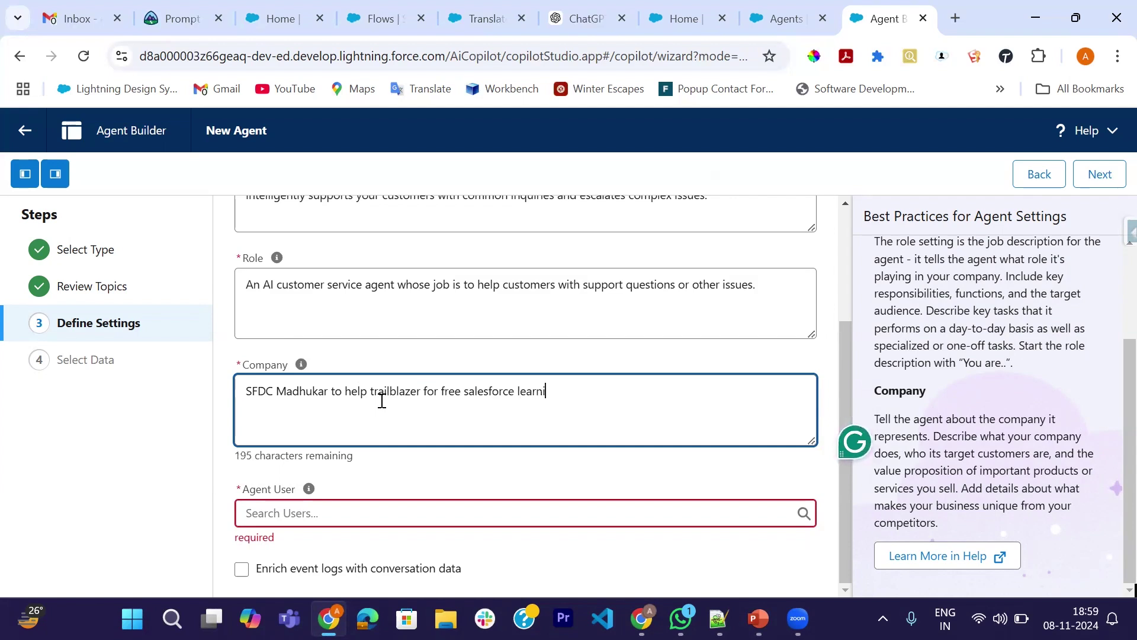
Assign an existing user as the agent user and turn on the enrichment of event logs with conversation data.
{"action": "left_click", "coordinate": [308, 512]}
{"action": "left_click", "coordinate": [295, 338]}
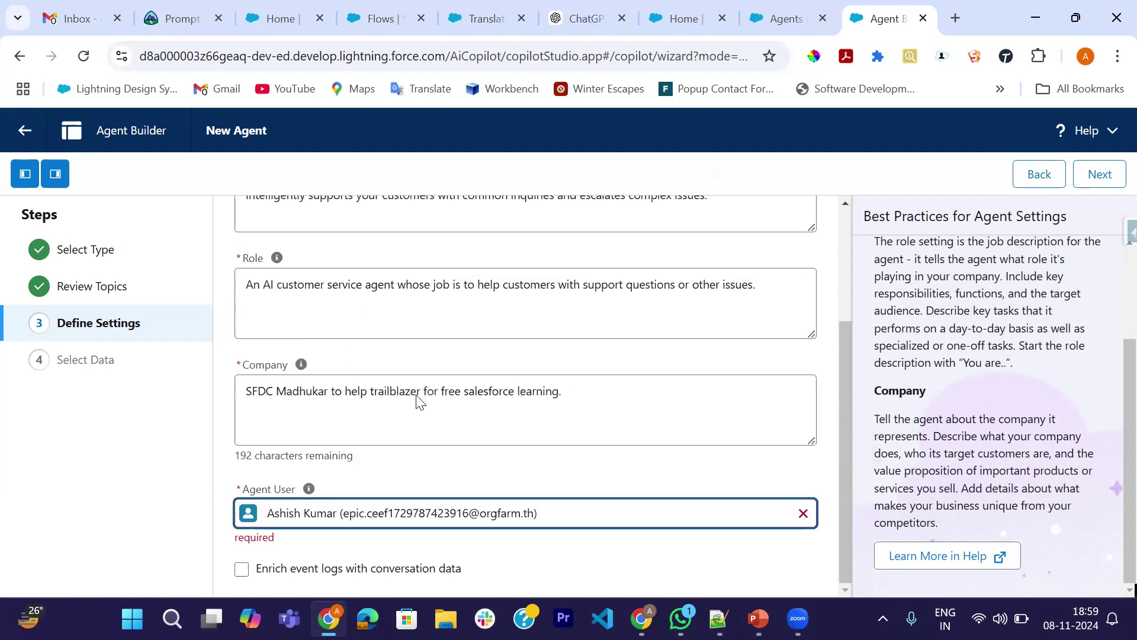
{"action": "left_click", "coordinate": [242, 569]}
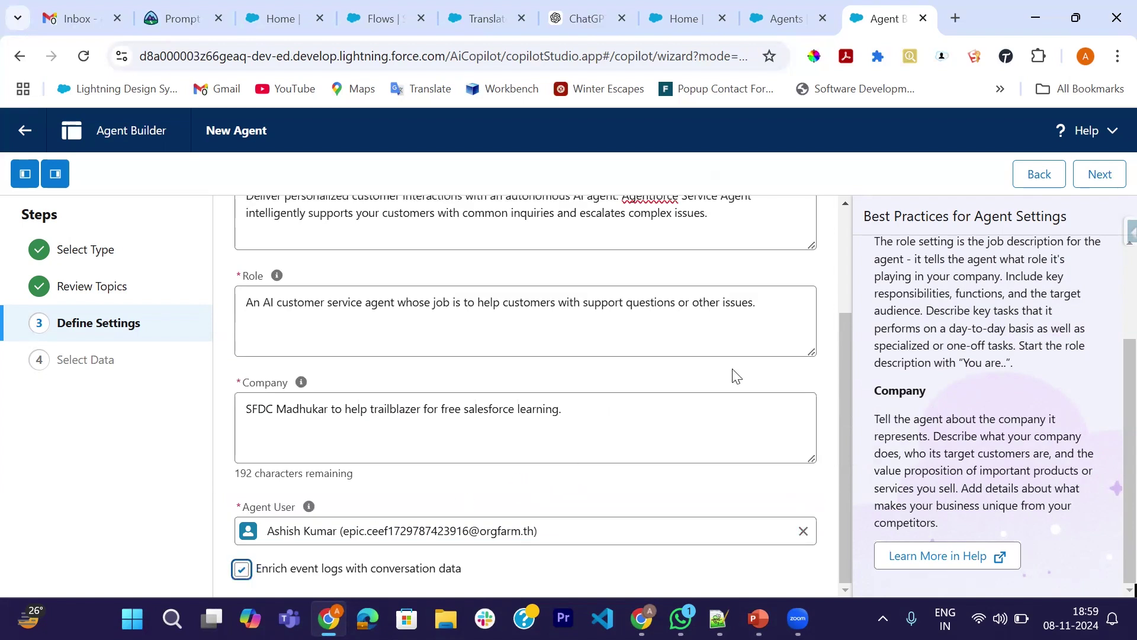
Continue to the data selection stage and read its Data Cloud requirement for using data libraries.
{"action": "left_click", "coordinate": [1097, 175]}
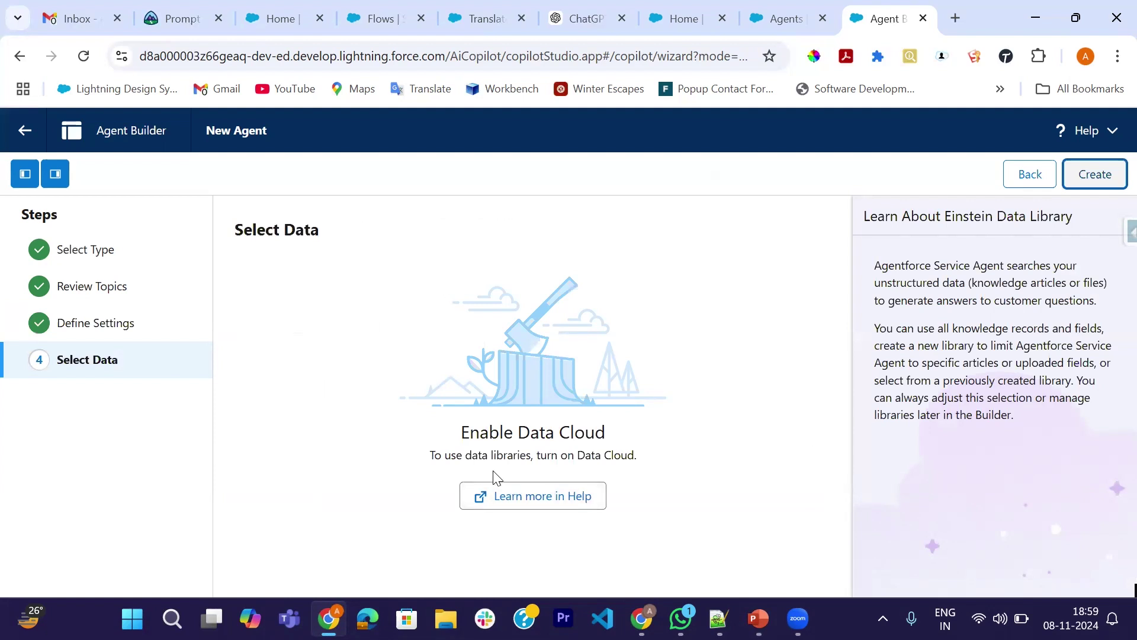
{"action": "left_click_drag", "start_coordinate": [433, 456], "coordinate": [550, 447]}
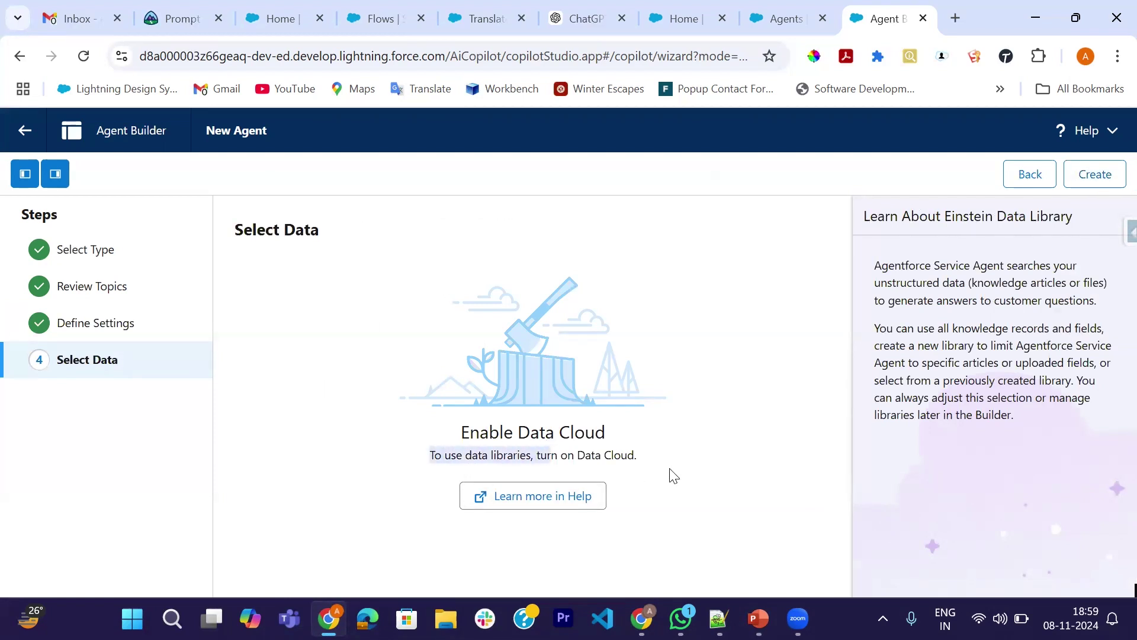
{"action": "left_click", "coordinate": [681, 420]}
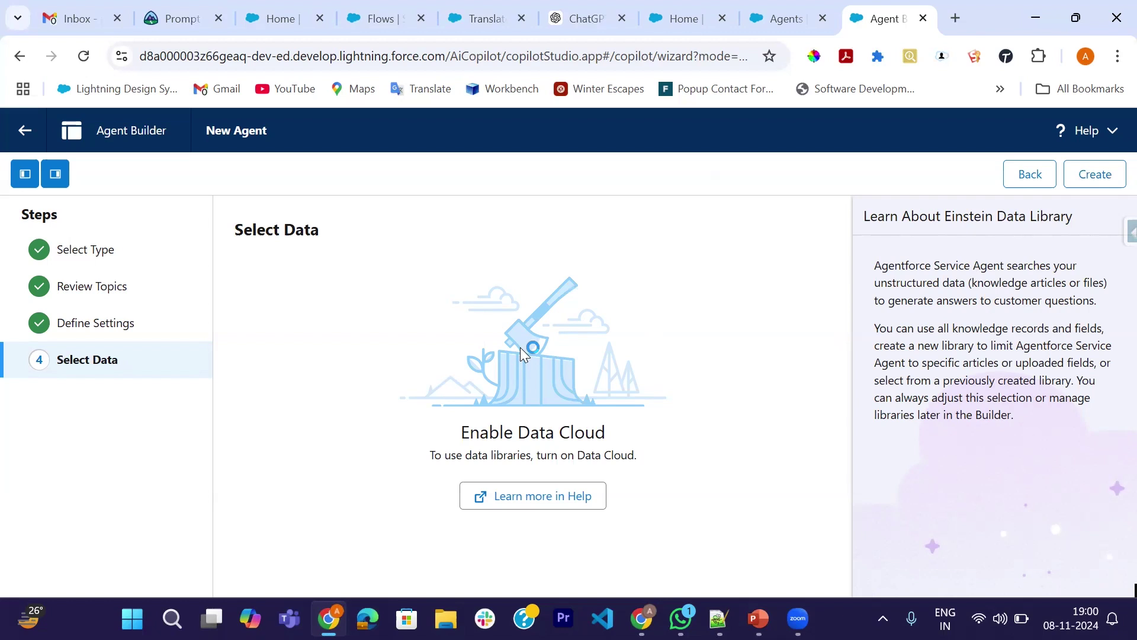
Leave the wizard without creating the agent and open the Coral Cloud Experience Agent from the agents list.
{"action": "left_click", "coordinate": [29, 134]}
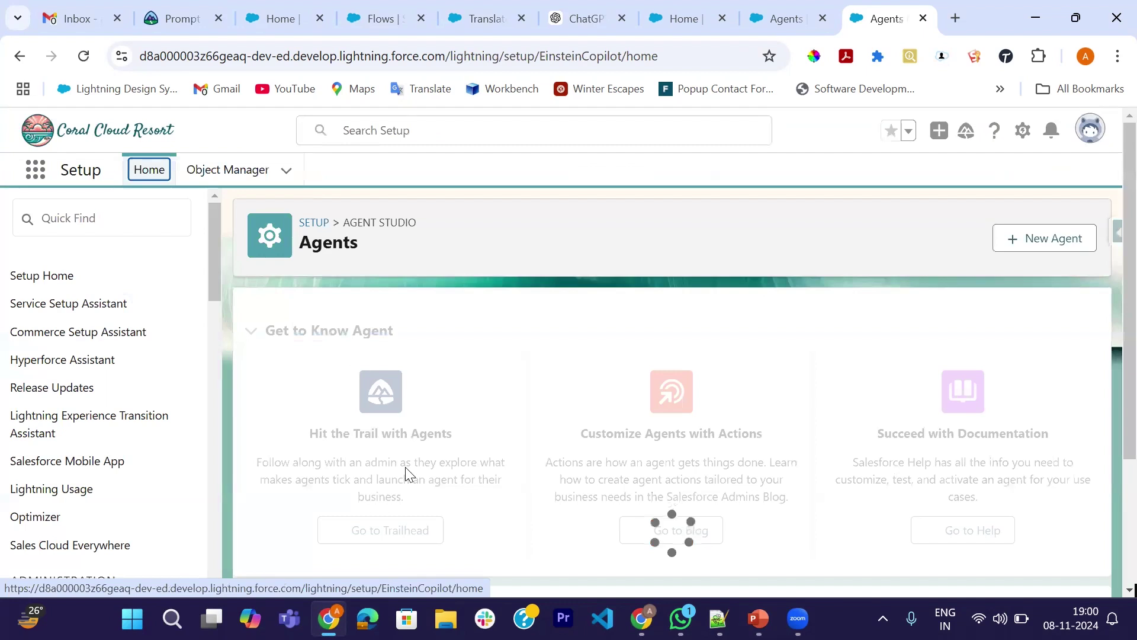
{"action": "scroll", "coordinate": [406, 468], "scroll_direction": "down", "scroll_amount": 4}
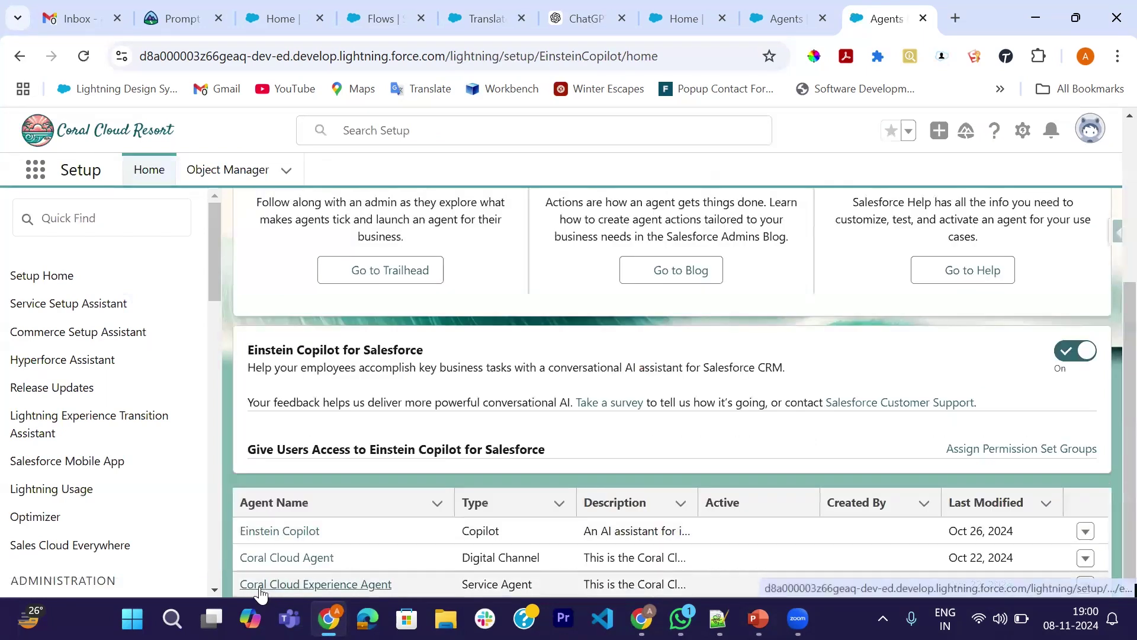
{"action": "left_click", "coordinate": [321, 586]}
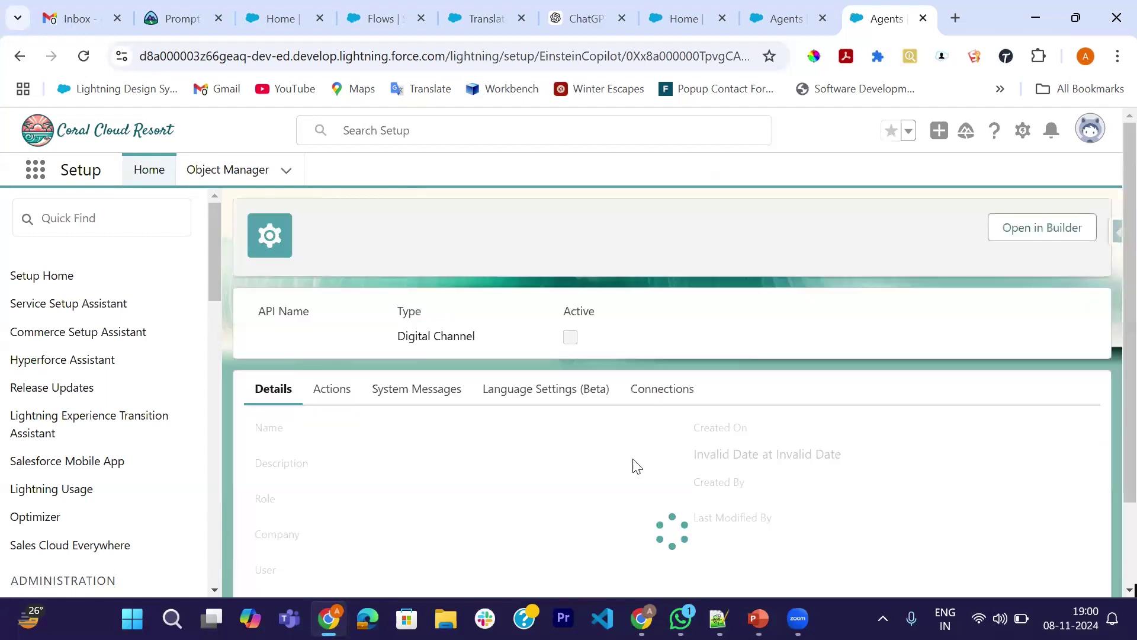
Review the Coral Cloud Experience Agent's details, including its description, role, company, user and event log setting.
{"action": "scroll", "coordinate": [562, 508], "scroll_direction": "down", "scroll_amount": 2}
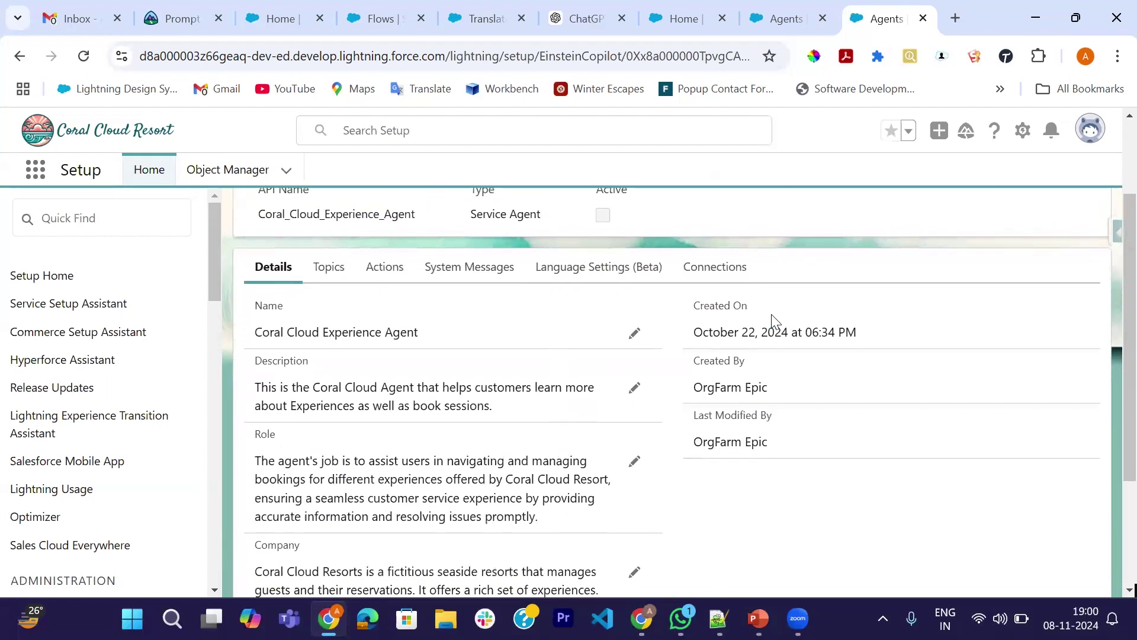
{"action": "scroll", "coordinate": [701, 474], "scroll_direction": "down", "scroll_amount": 3}
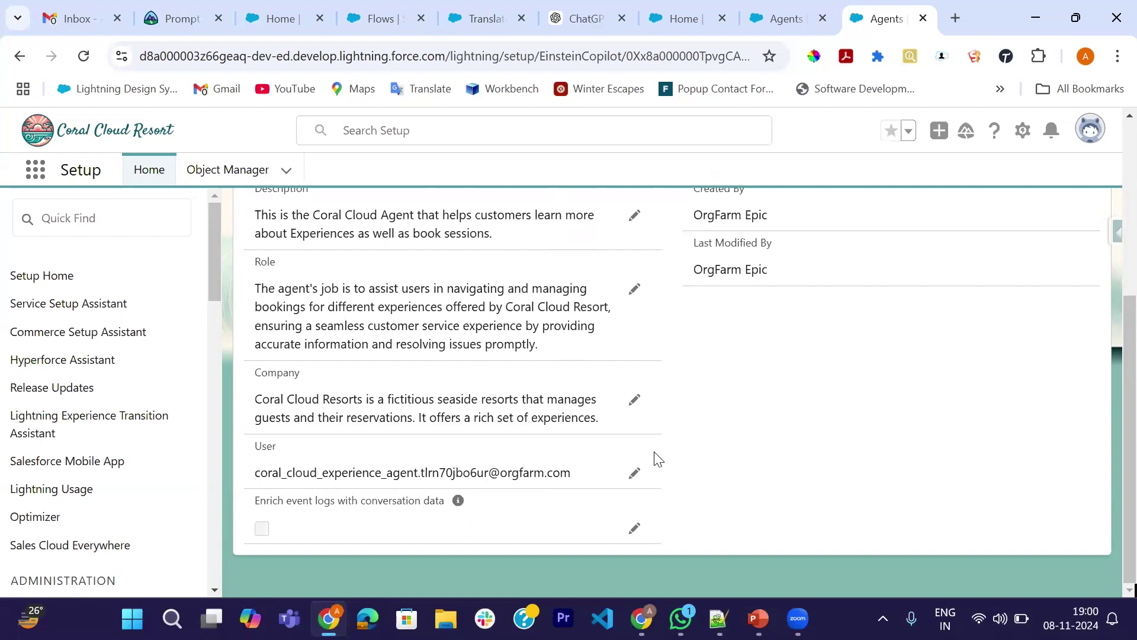
{"action": "scroll", "coordinate": [655, 360], "scroll_direction": "up", "scroll_amount": 5}
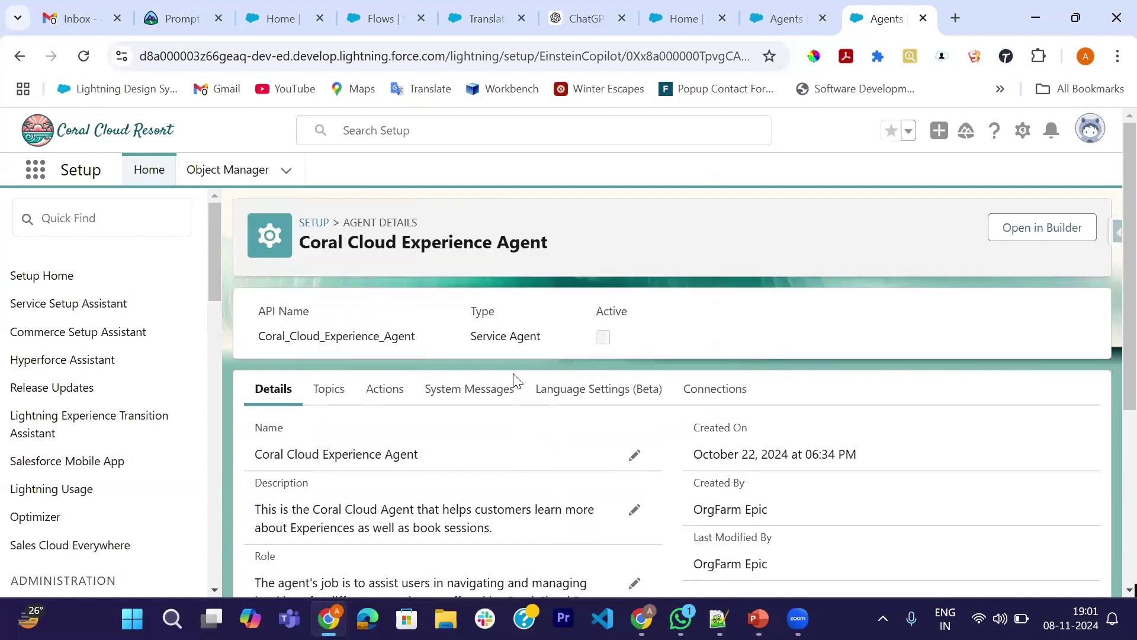
Check the topics and actions assigned to the Coral Cloud Experience Agent.
{"action": "left_click", "coordinate": [344, 398]}
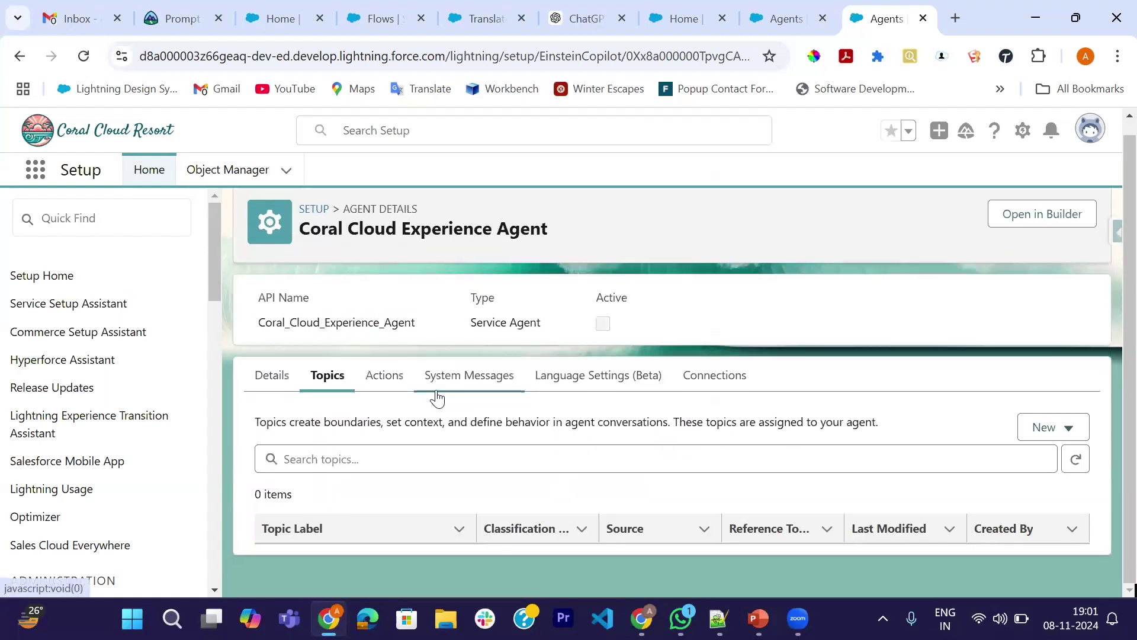
{"action": "left_click", "coordinate": [358, 465]}
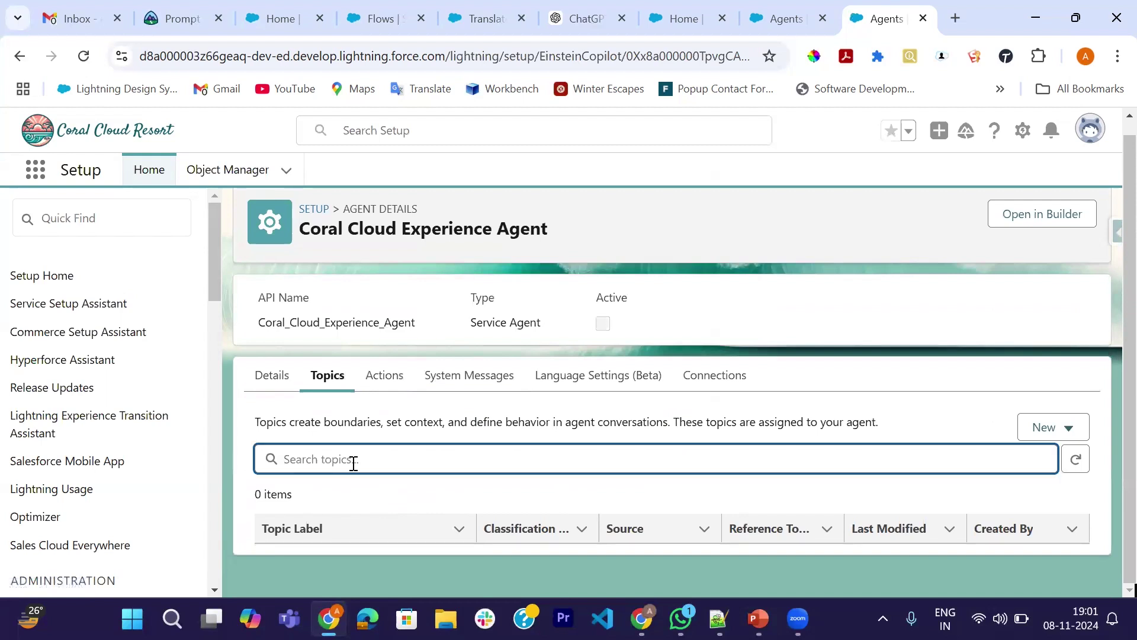
{"action": "left_click", "coordinate": [388, 383]}
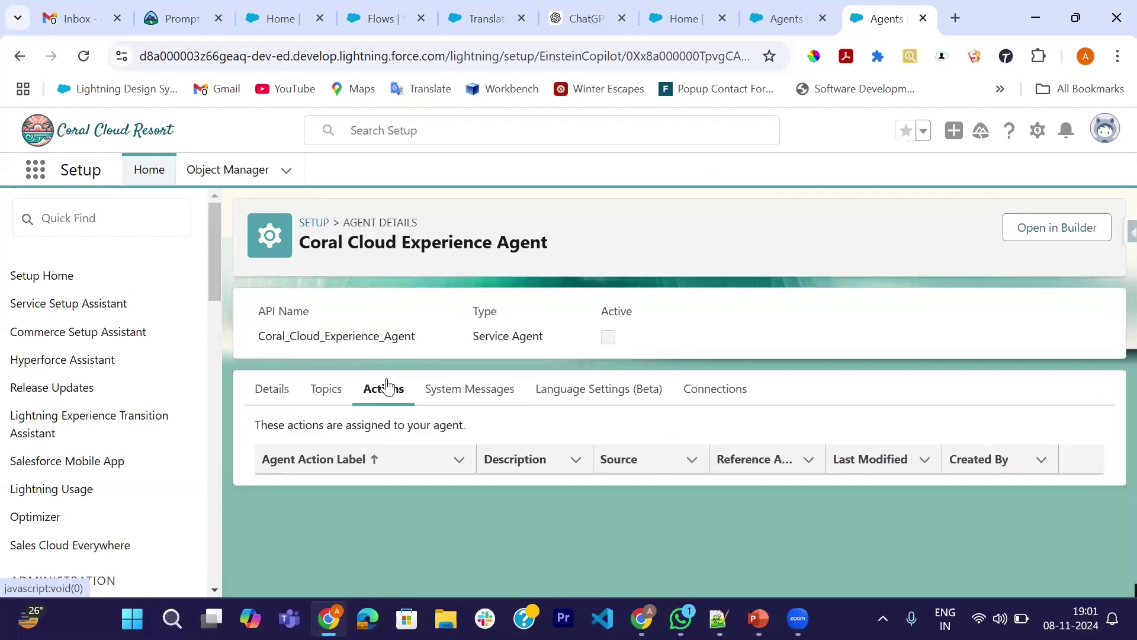
Examine the agent's system messages, covering the welcome message and the error message.
{"action": "left_click", "coordinate": [454, 392]}
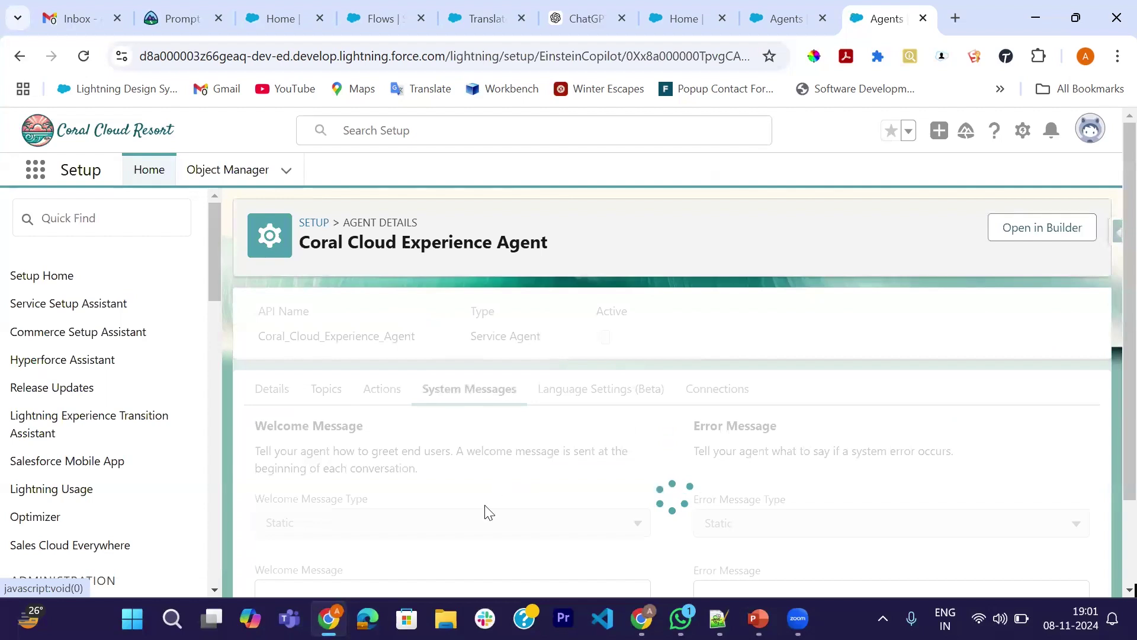
{"action": "scroll", "coordinate": [487, 511], "scroll_direction": "down", "scroll_amount": 2}
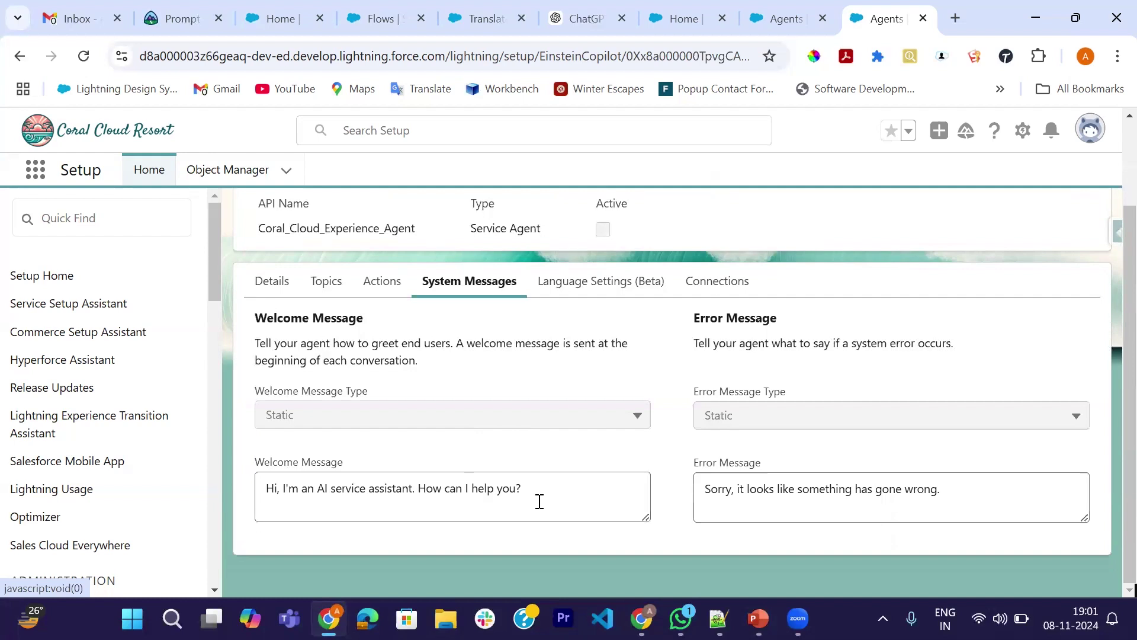
{"action": "left_click", "coordinate": [584, 489]}
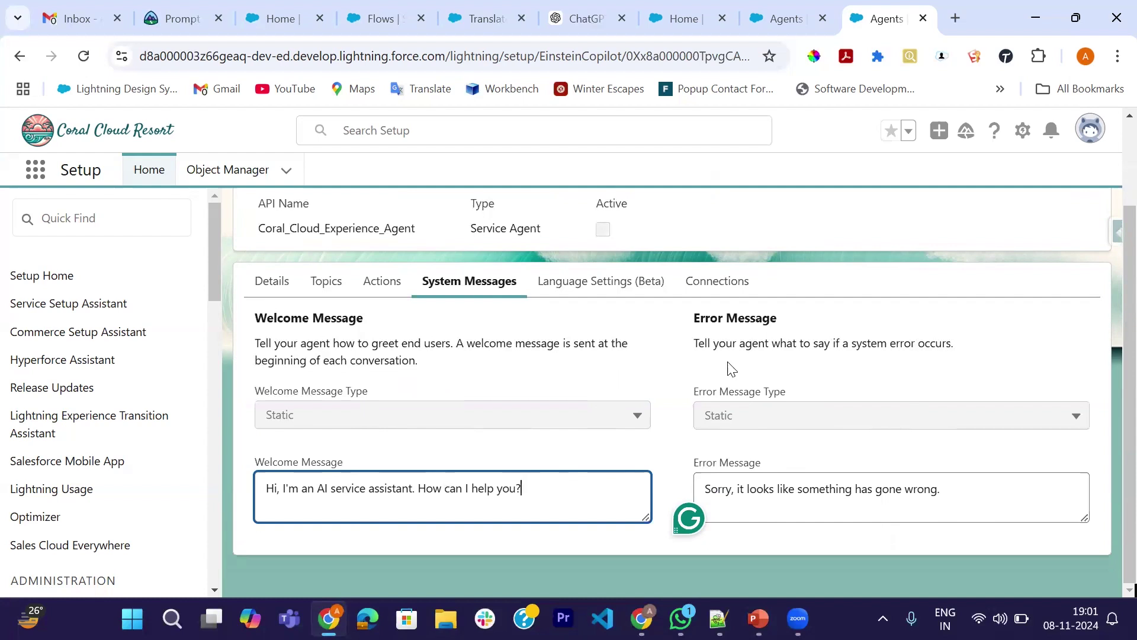
Examine the agent's default language and tone, and go back over its general details.
{"action": "left_click", "coordinate": [627, 294]}
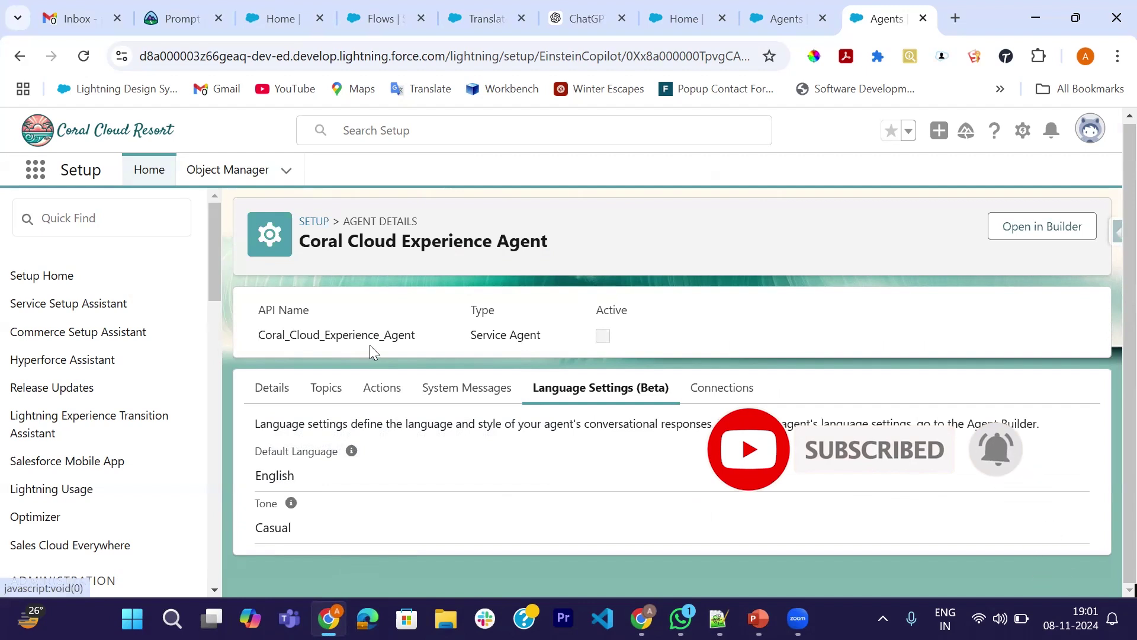
{"action": "left_click", "coordinate": [272, 389]}
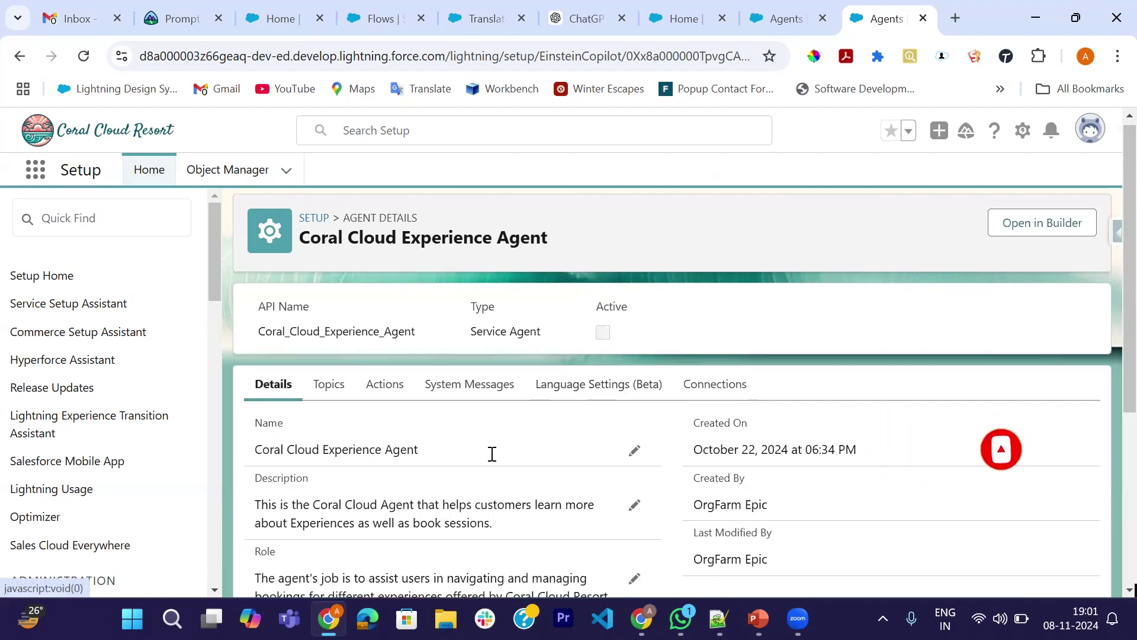
{"action": "scroll", "coordinate": [493, 454], "scroll_direction": "down", "scroll_amount": 3}
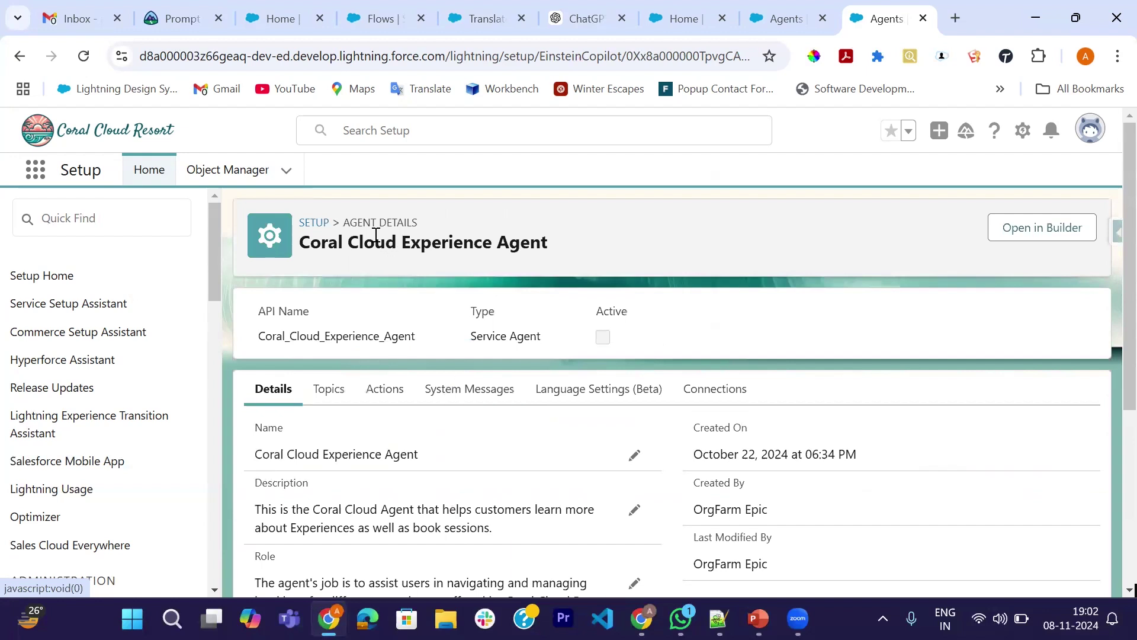
Open the Object Manager and dismiss the pop-up about new admin settings for record pages.
{"action": "left_click", "coordinate": [200, 177]}
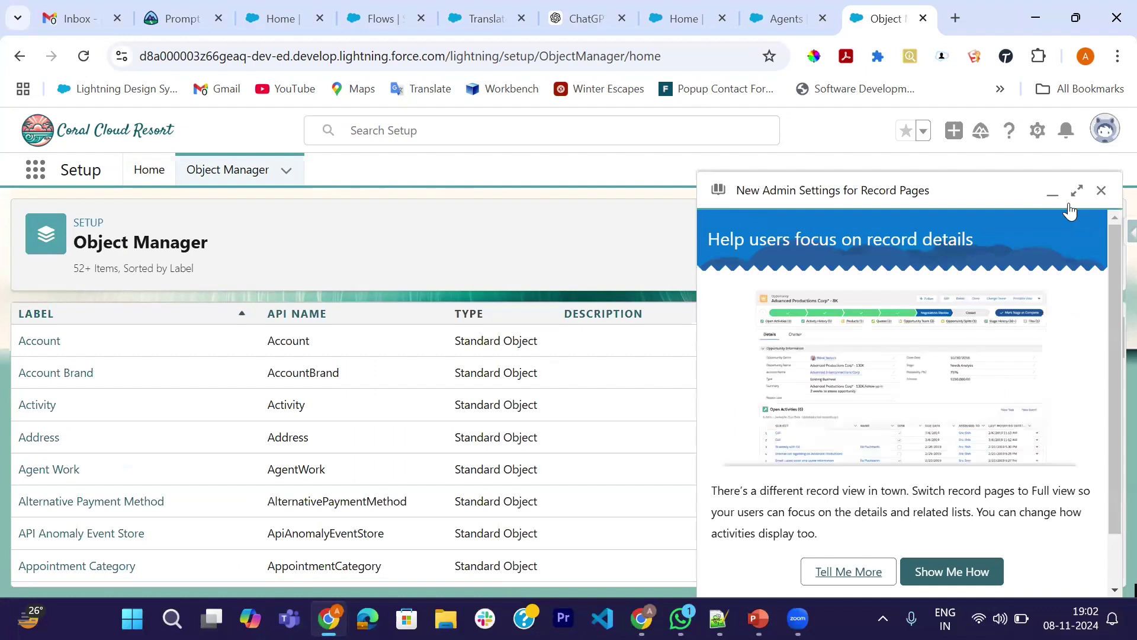
{"action": "left_click", "coordinate": [1102, 190]}
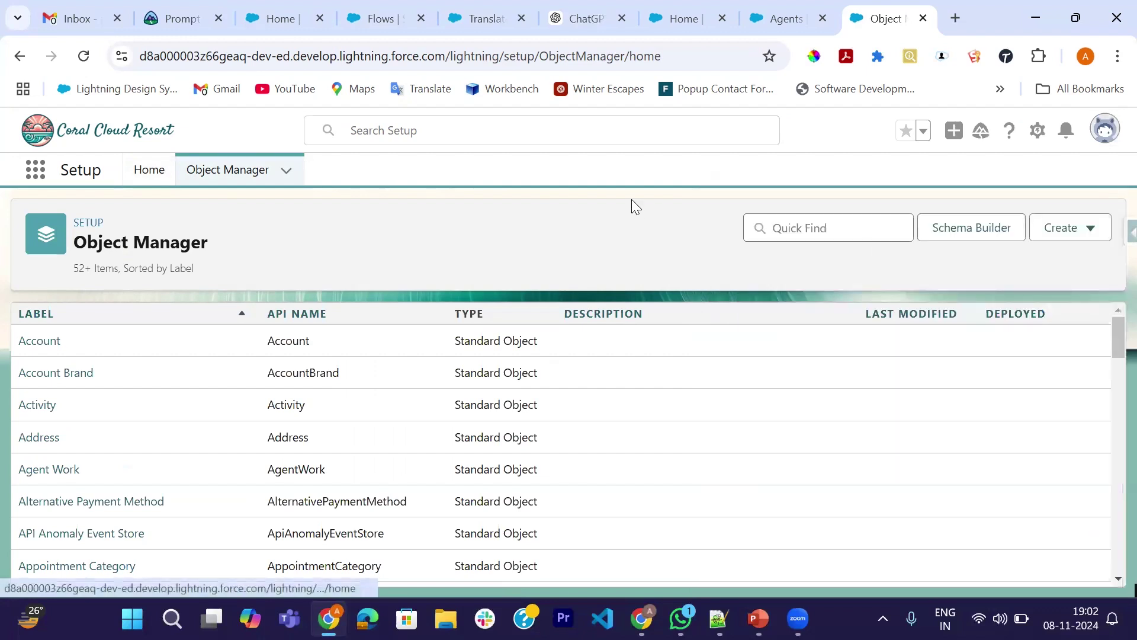